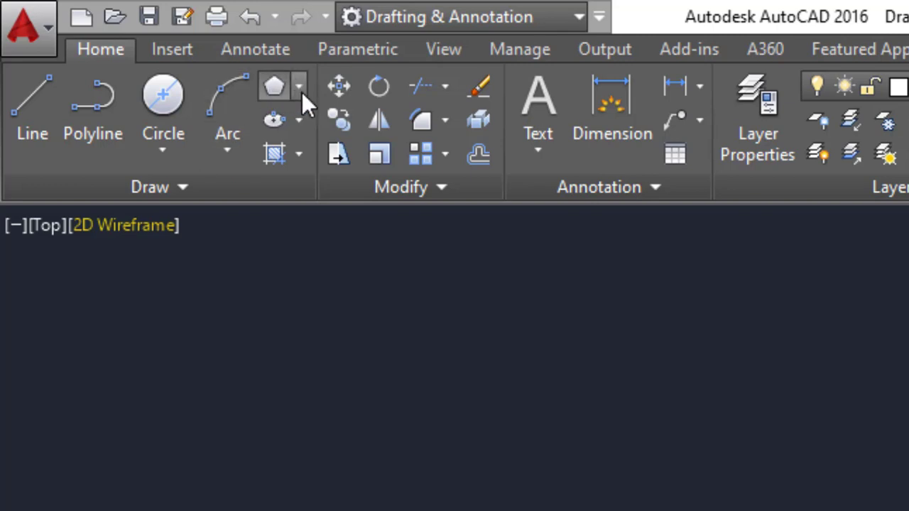
left_click(298, 92)
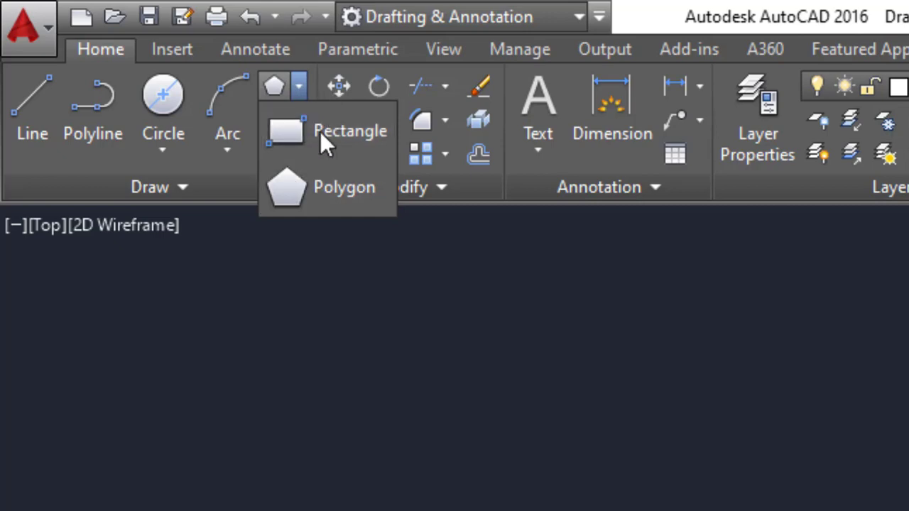
left_click(323, 186)
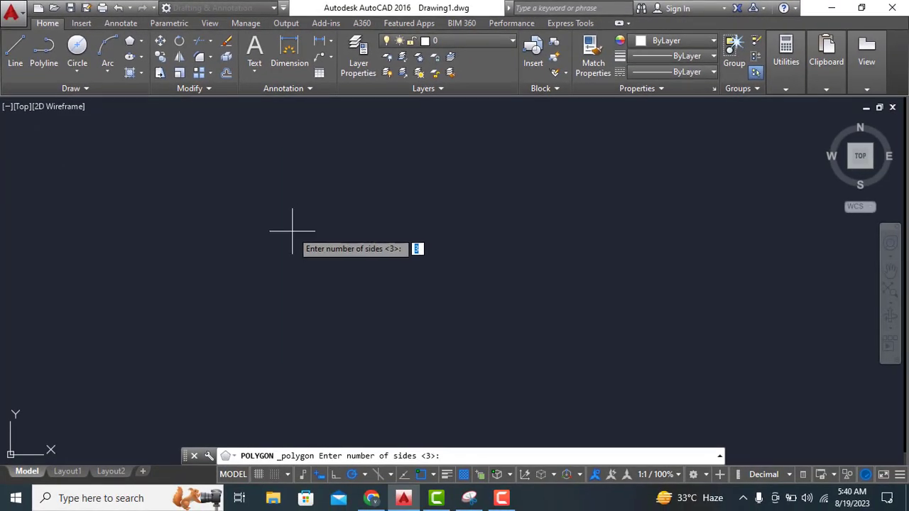
key("Escape")
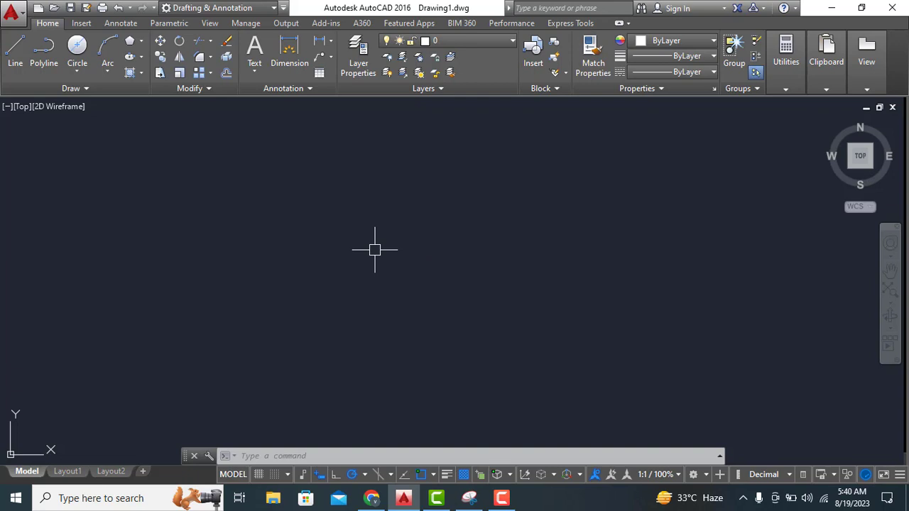
Start a polygon with 5 sides and place its center in the empty drawing area.
type("POL")
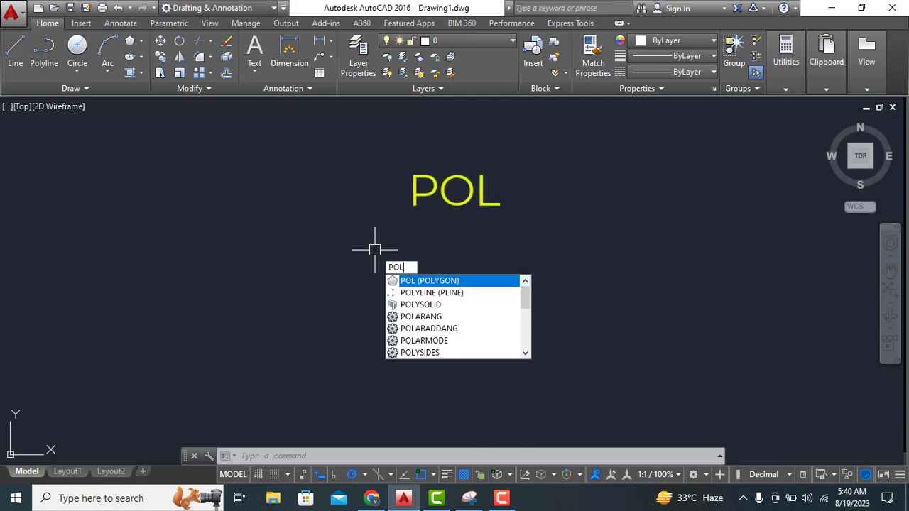
key("Return")
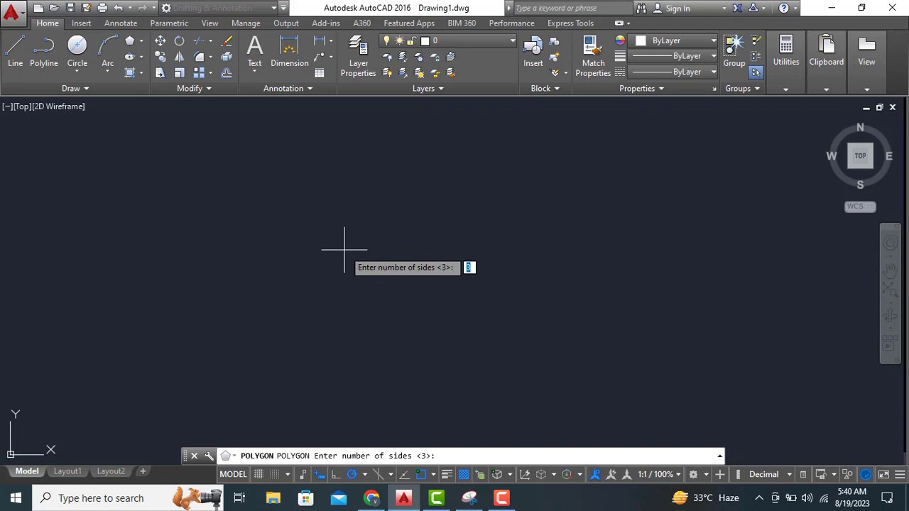
type("5")
key("Return")
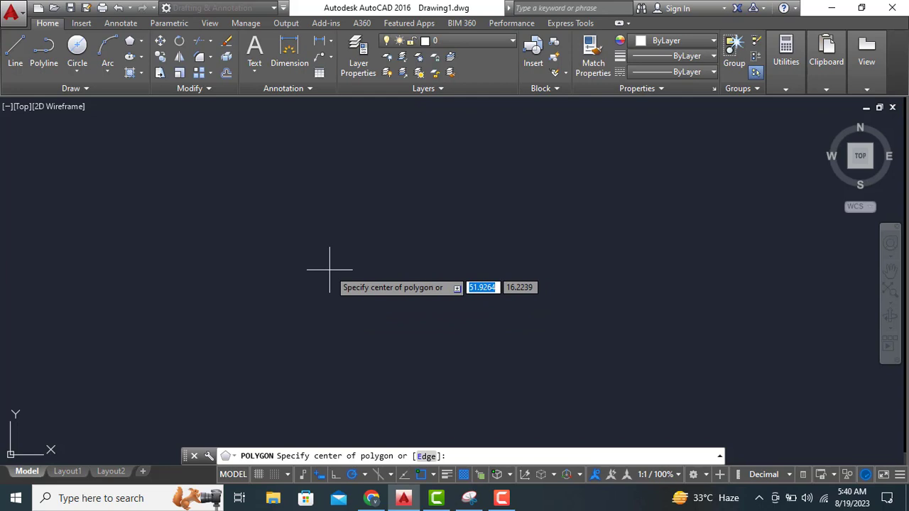
left_click(330, 270)
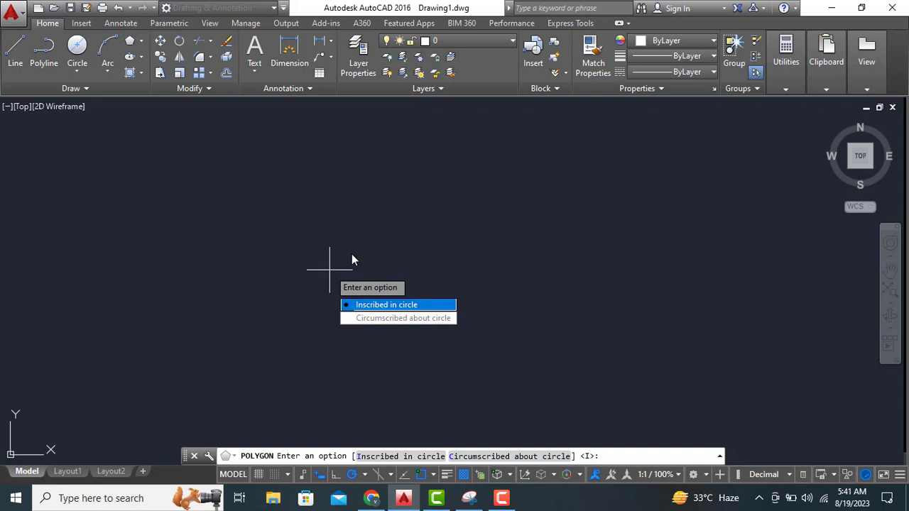
Switch to Snipping Tool, sketch a red pentagon enclosed by a circle, and tick the Inscribed in circle option in the snip.
left_click(474, 498)
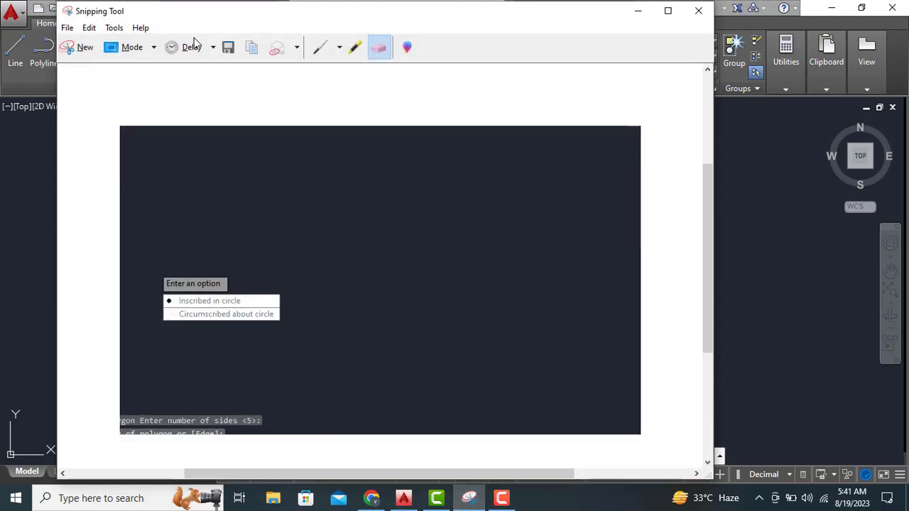
left_click(320, 48)
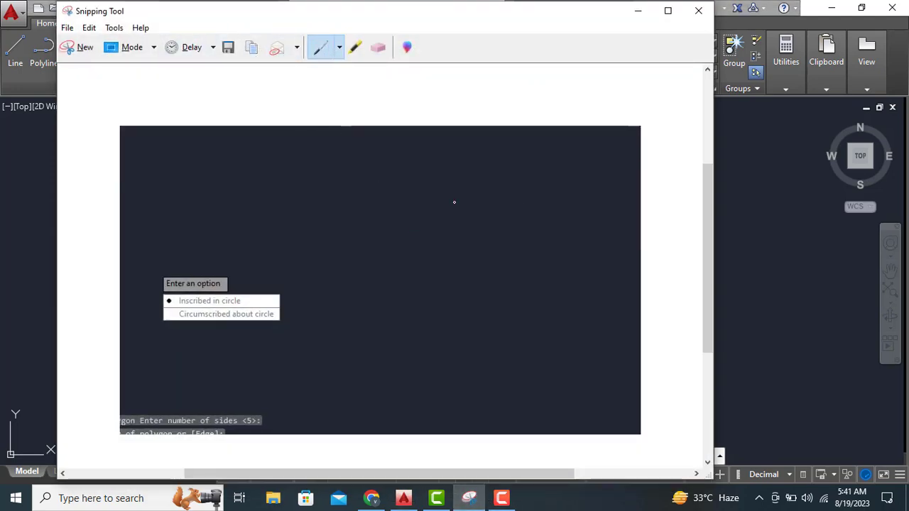
mouse_move(451, 178)
left_mouse_down()
mouse_move(420, 207)
mouse_move(434, 239)
mouse_move(439, 249)
mouse_move(488, 249)
left_mouse_up()
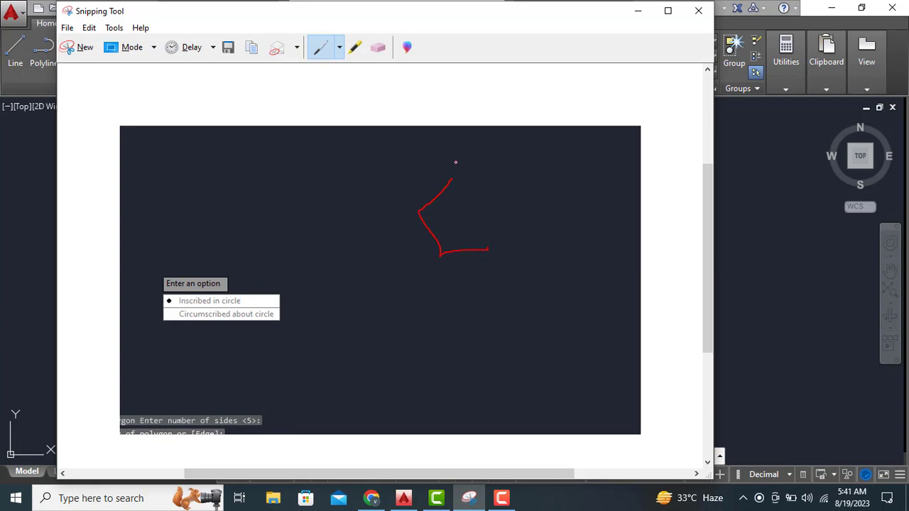
mouse_move(453, 180)
left_mouse_down()
mouse_move(494, 203)
mouse_move(488, 249)
left_mouse_up()
mouse_move(451, 179)
left_mouse_down()
mouse_move(412, 201)
mouse_move(429, 254)
mouse_move(490, 256)
mouse_move(505, 201)
mouse_move(447, 181)
left_mouse_up()
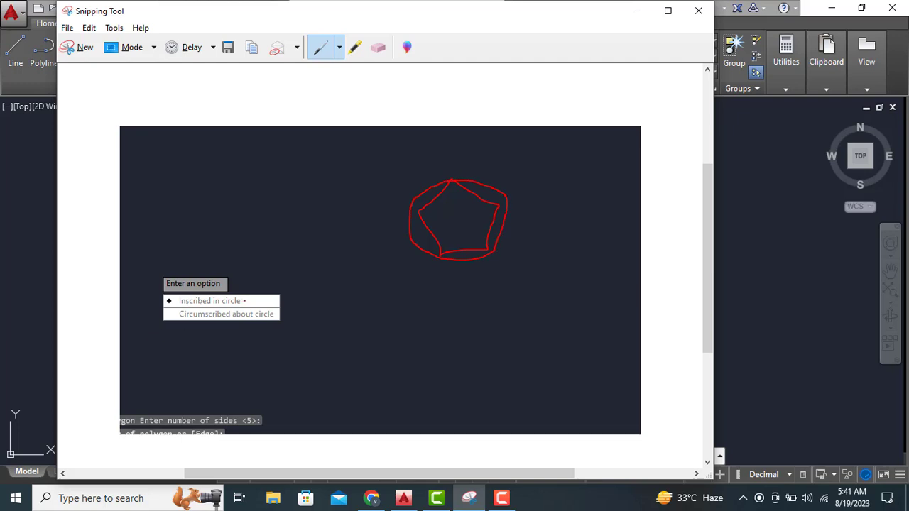
mouse_move(245, 301)
left_mouse_down()
mouse_move(312, 290)
mouse_move(297, 285)
left_mouse_up()
Sketch a circle enclosed by a pentagon, tick the Circumscribed about circle option in the snip, and return to AutoCAD.
mouse_move(498, 297)
left_mouse_down()
mouse_move(487, 345)
mouse_move(527, 308)
mouse_move(495, 298)
mouse_move(499, 290)
mouse_move(476, 306)
mouse_move(479, 357)
mouse_move(542, 345)
left_mouse_up()
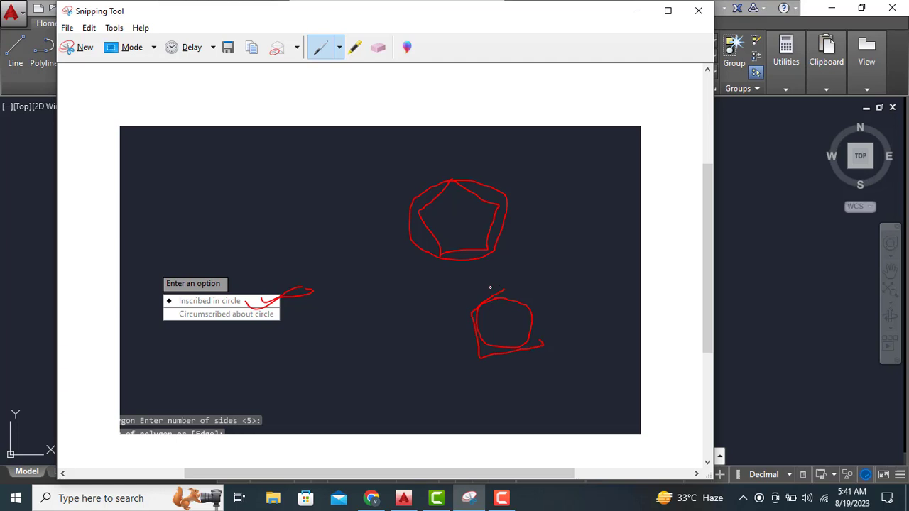
mouse_move(511, 291)
left_mouse_down()
mouse_move(542, 308)
mouse_move(538, 342)
left_mouse_up()
left_click_drag(262, 316, 326, 307)
left_click(636, 14)
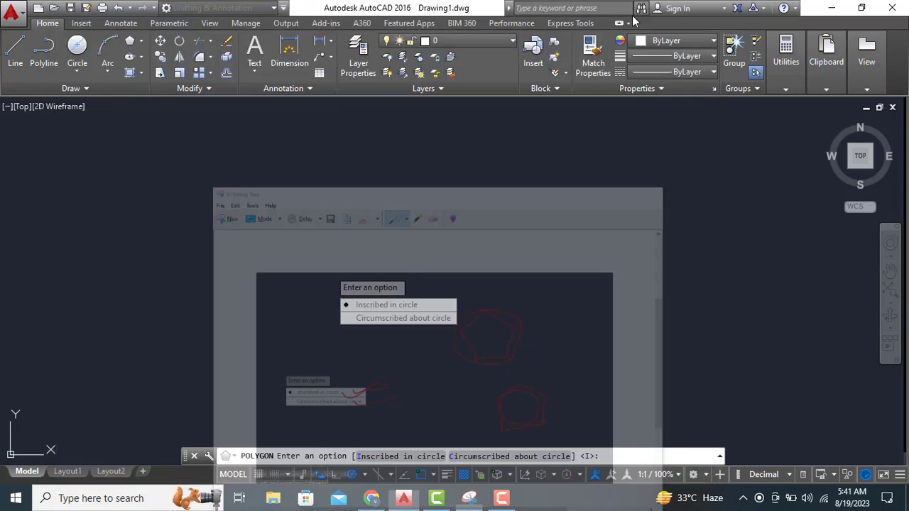
Complete the pentagon as Inscribed in circle with a radius of 10.
left_click(370, 306)
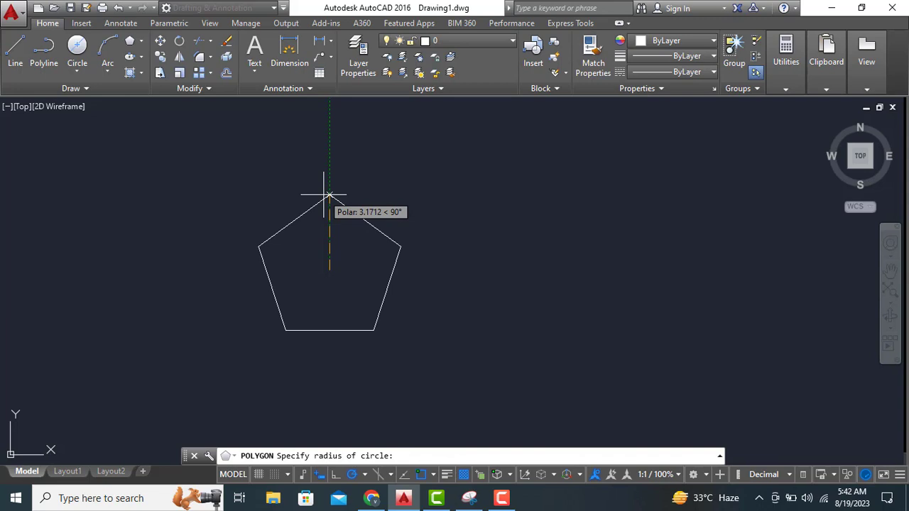
type("10")
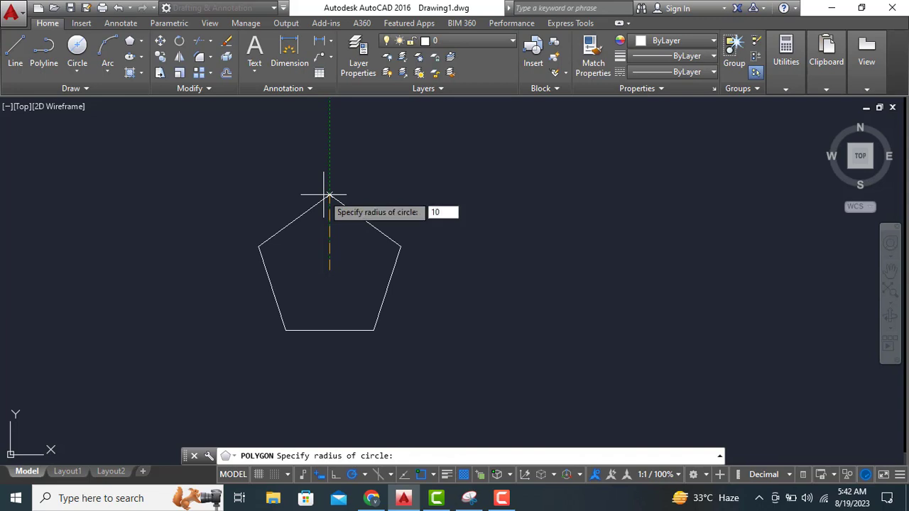
key("Return")
Draw a circle of radius 10 from the inscribed pentagon's center, using the Center, Radius method.
scroll(333, 196, "up", 2)
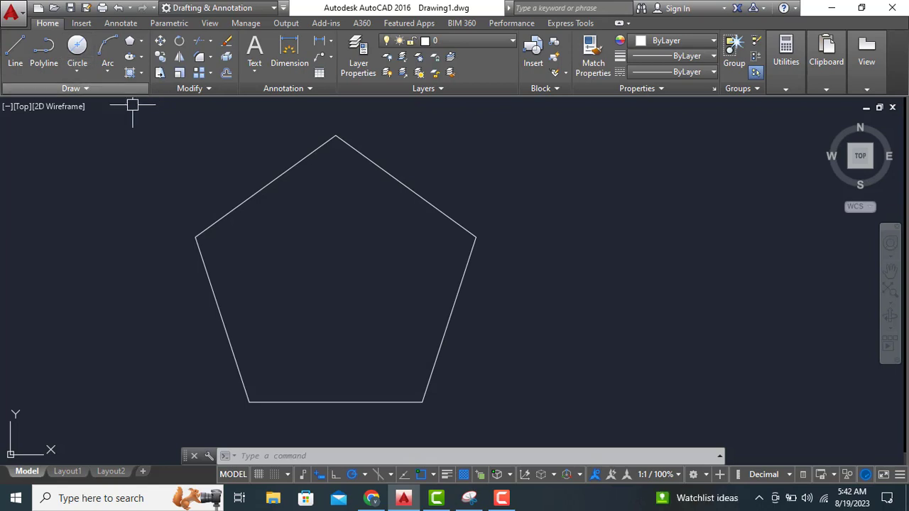
left_click(76, 71)
left_click(111, 97)
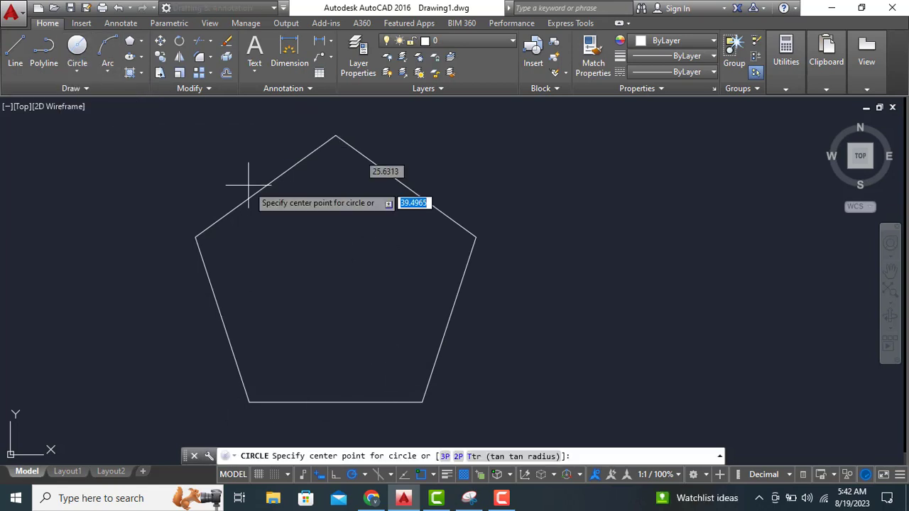
left_click(335, 283)
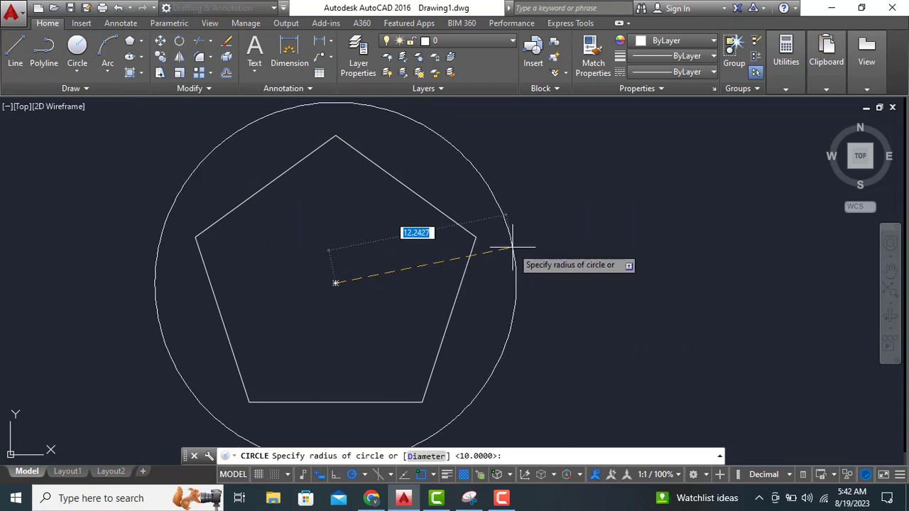
type("10")
key("Return")
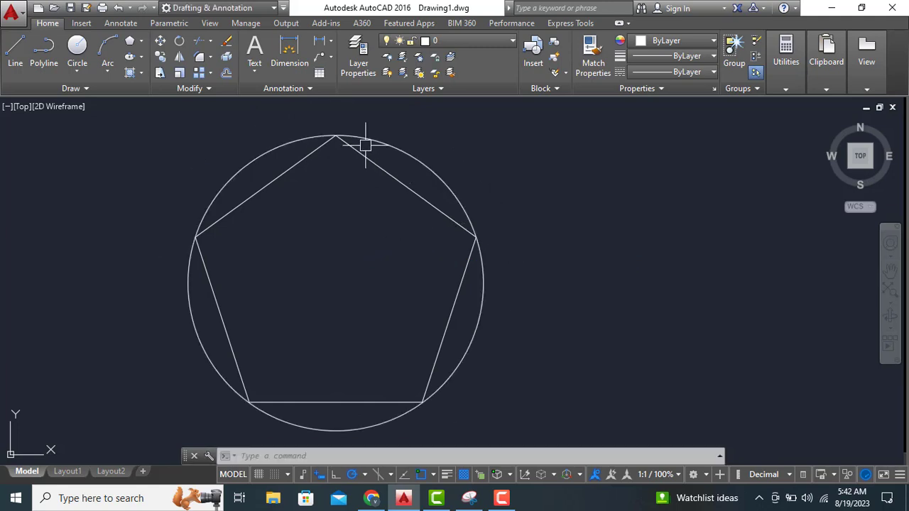
left_click(405, 186)
Draw a second 5-sided polygon to the right of the first, Circumscribed about circle with radius 10.
middle_click_drag(388, 263, 215, 256)
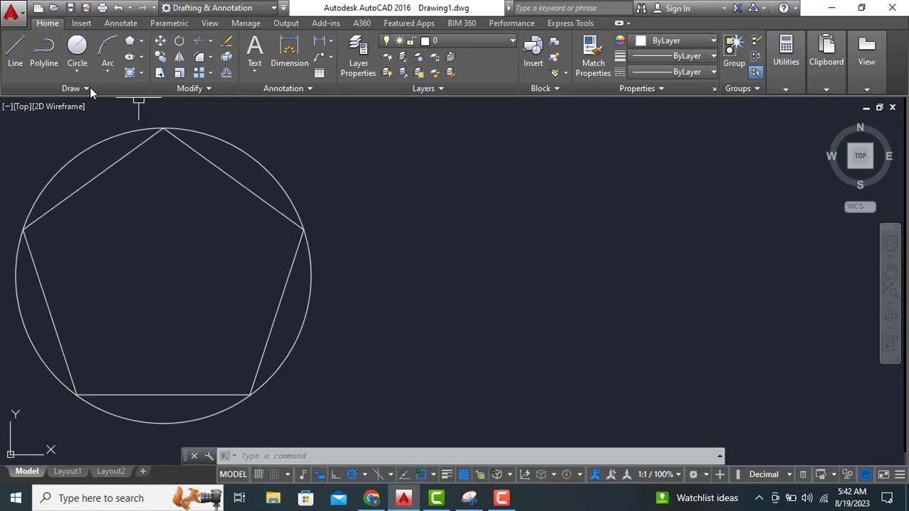
left_click(132, 43)
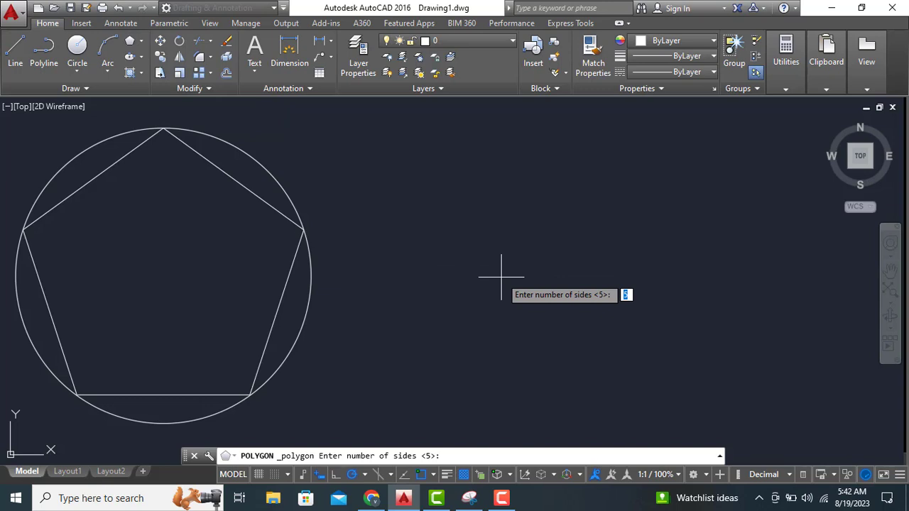
key("Return")
left_click(548, 283)
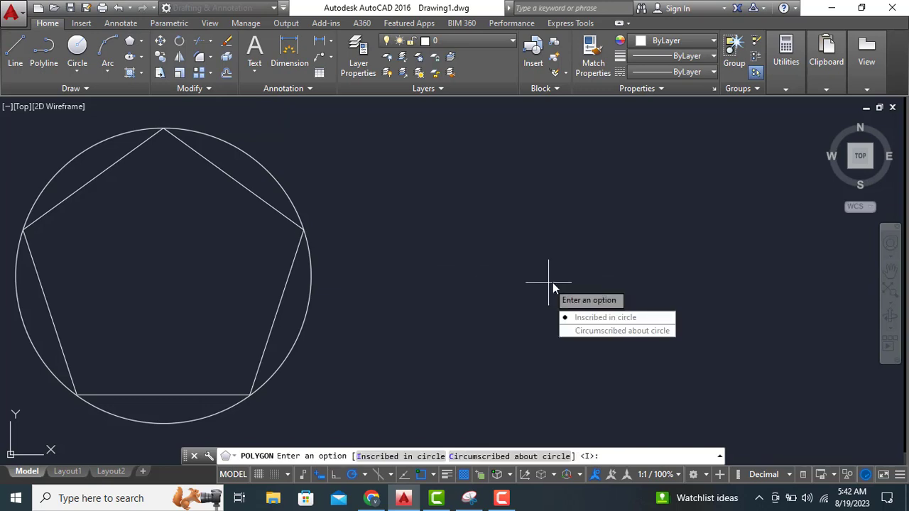
left_click(609, 331)
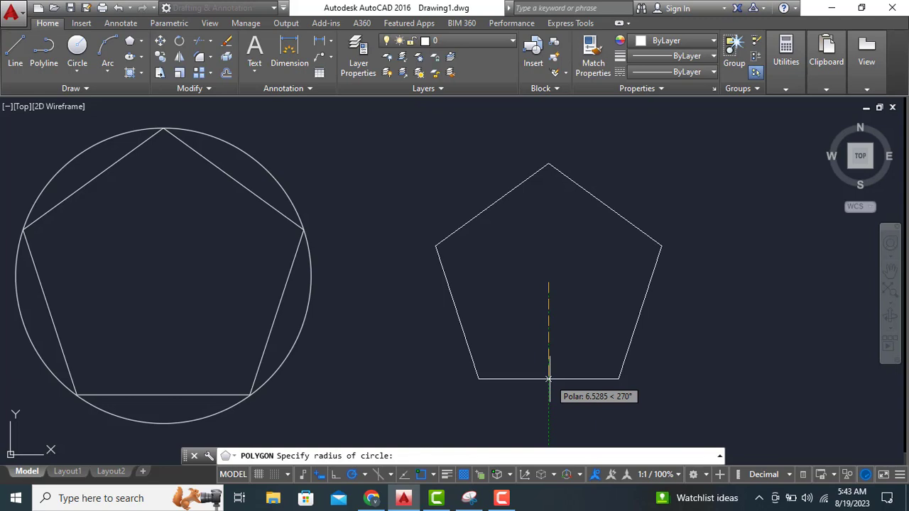
type("10")
key("Return")
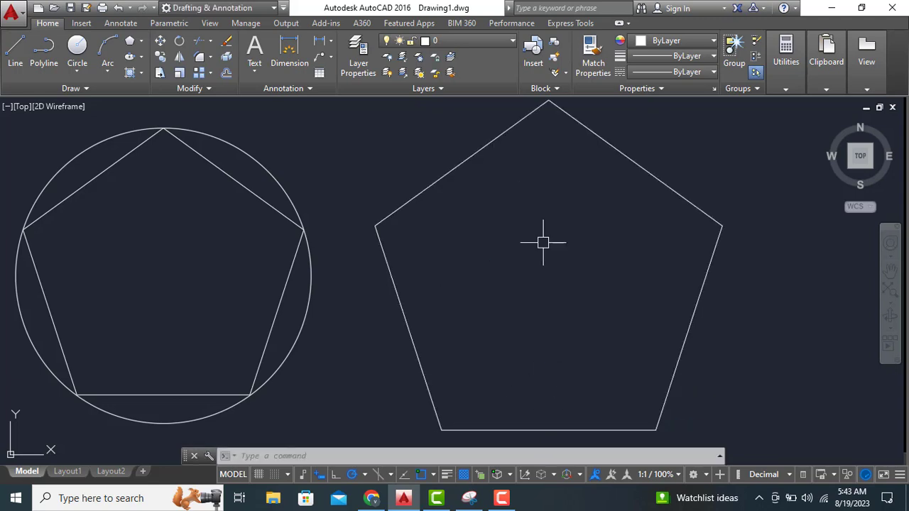
Draw a circle of radius 10 from the second pentagon's center, using the Center, Radius method.
scroll(534, 231, "down", 5)
scroll(529, 226, "up", 4)
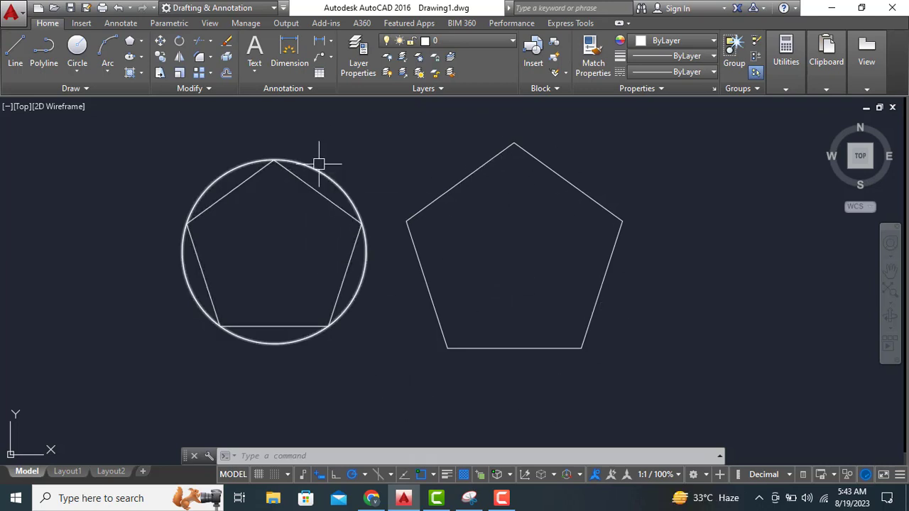
left_click(85, 69)
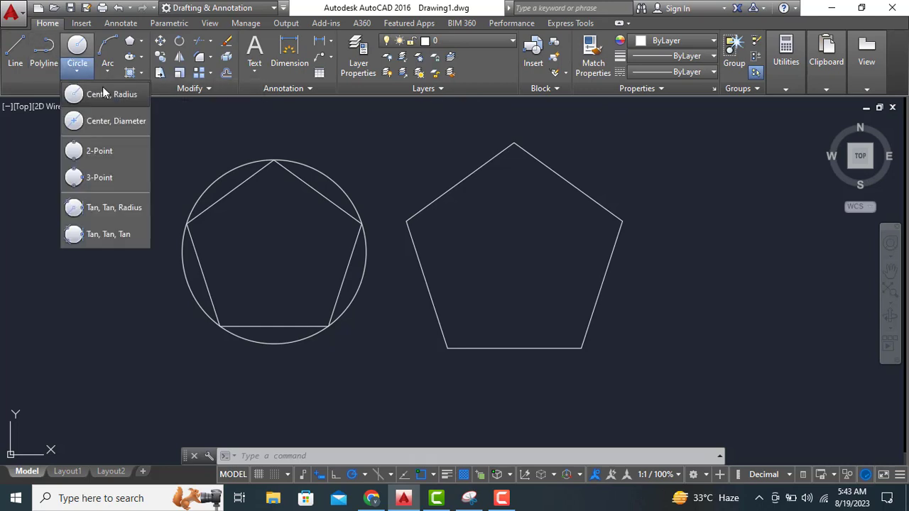
left_click(108, 94)
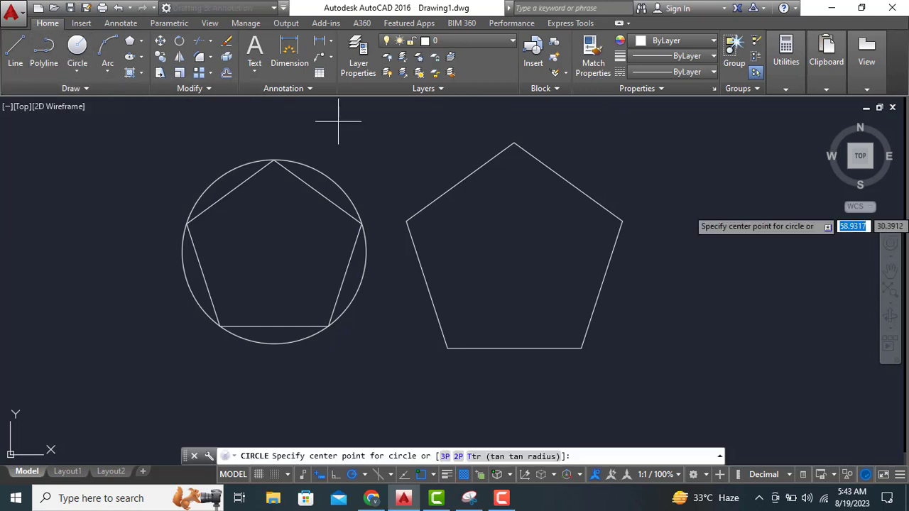
left_click(514, 255)
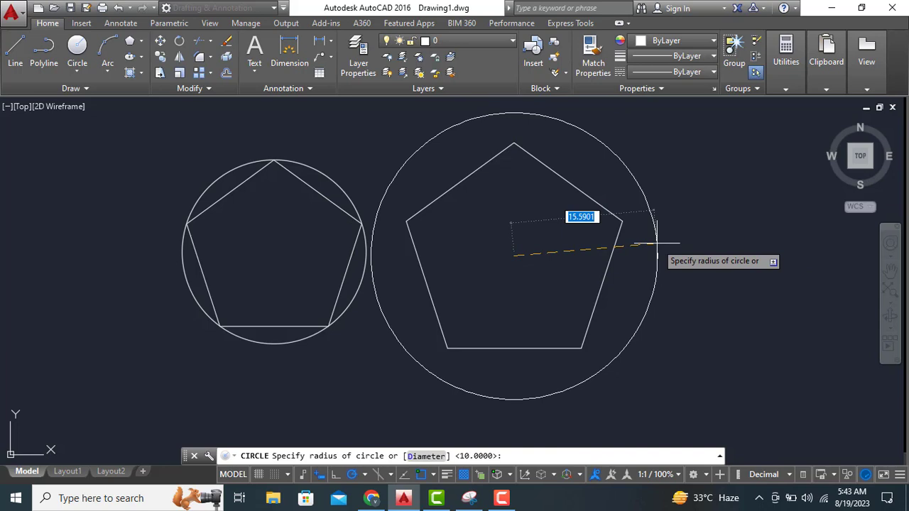
type("10")
key("Return")
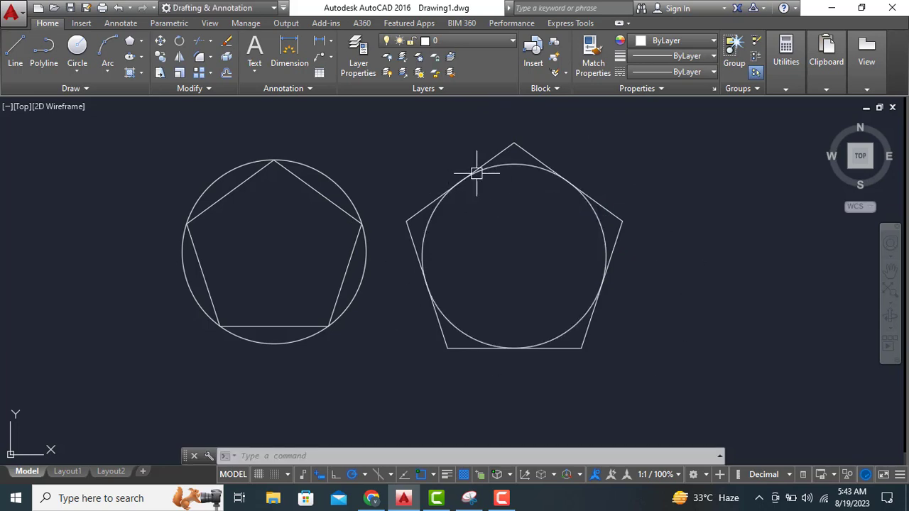
Draw a 3-sided polygon to the right of the circumscribed pentagon, Inscribed in circle with a radius of 10.
middle_click_drag(618, 300, 428, 307)
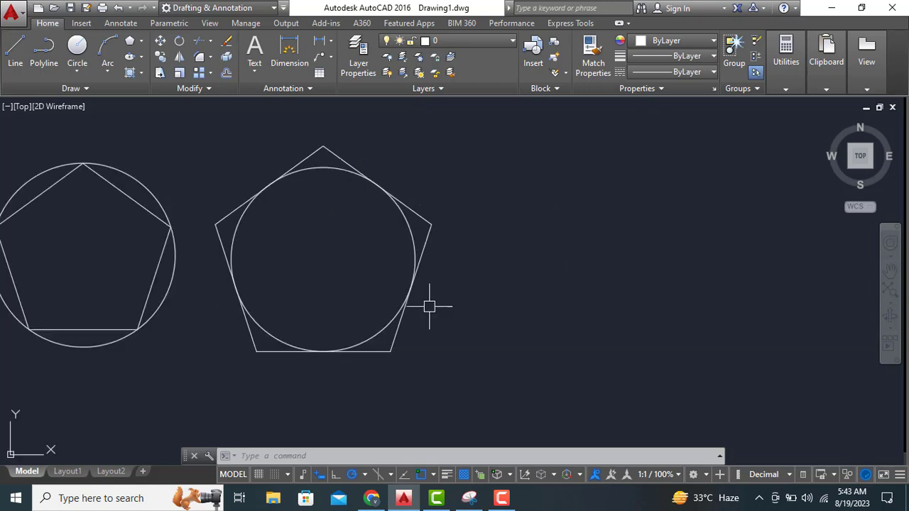
middle_click_drag(487, 290, 383, 298)
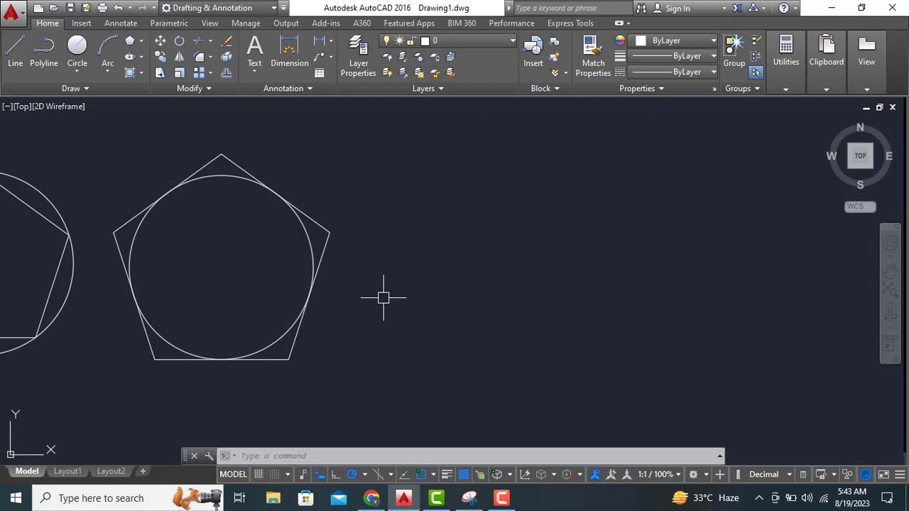
left_click(129, 41)
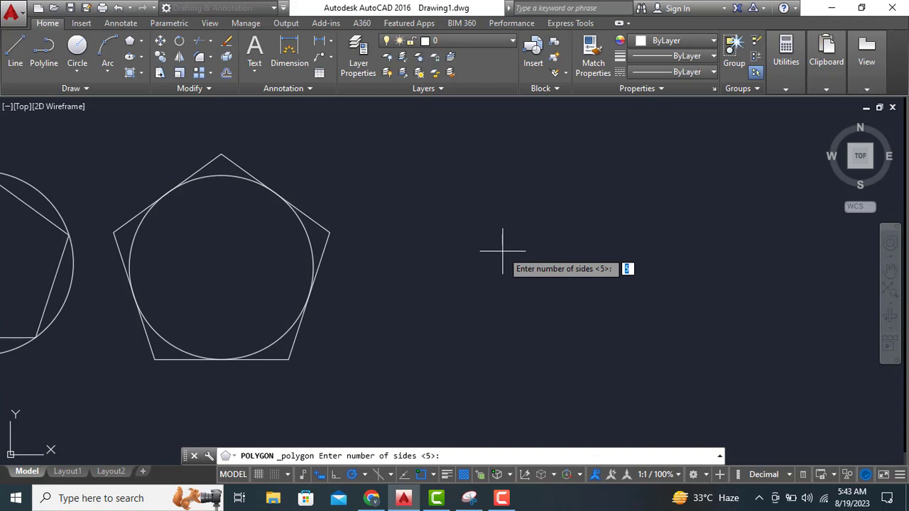
key("Return")
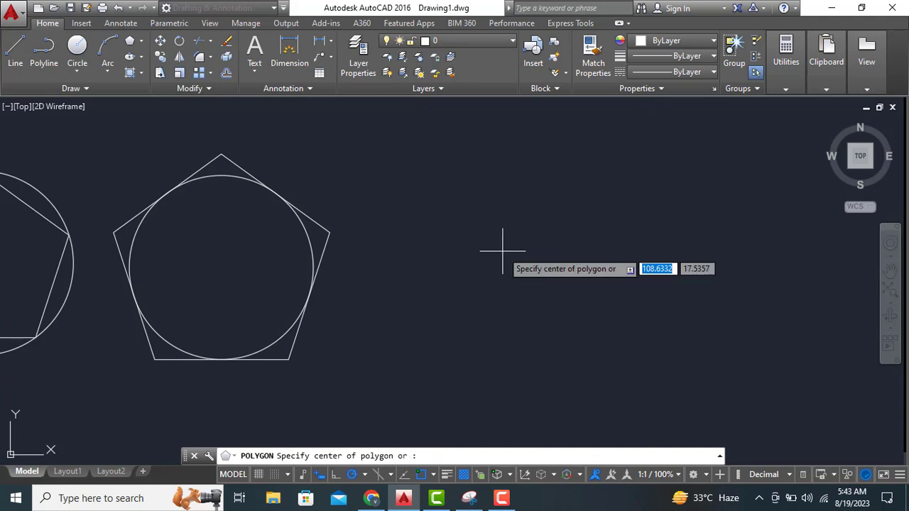
left_click(518, 292)
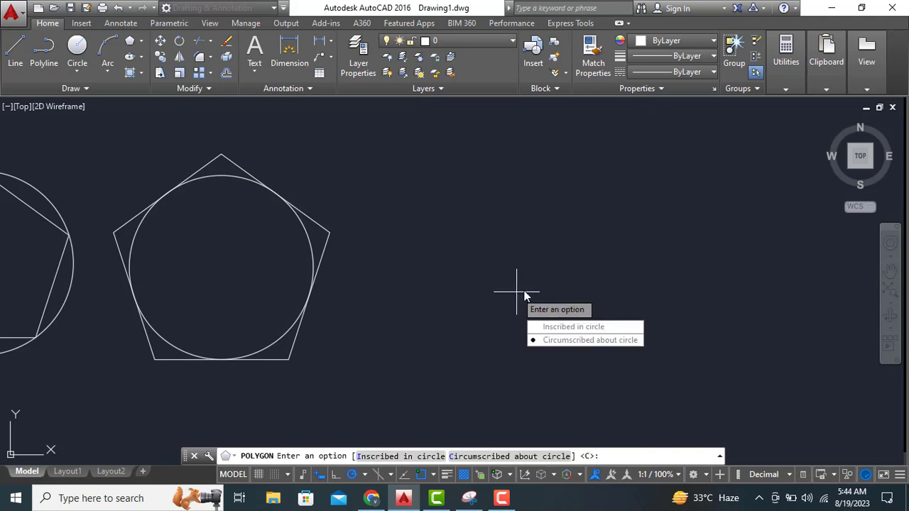
left_click(572, 328)
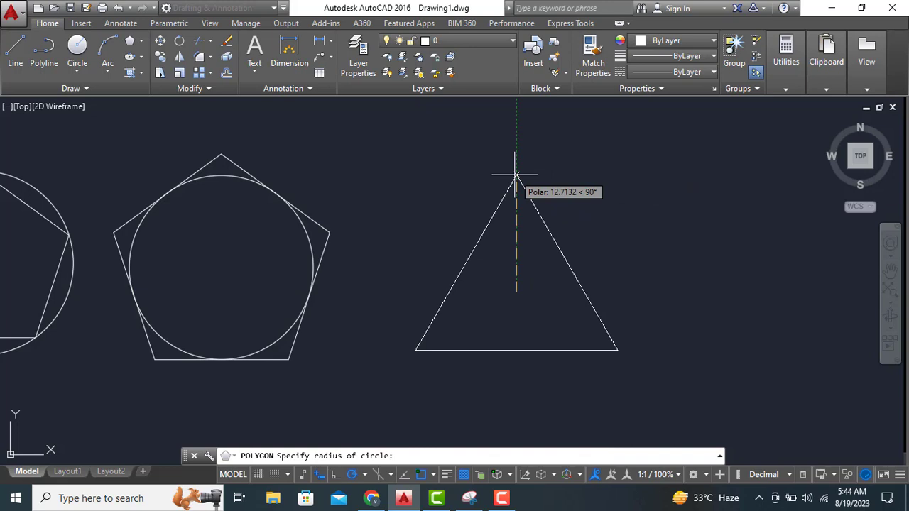
type("10")
key("Return")
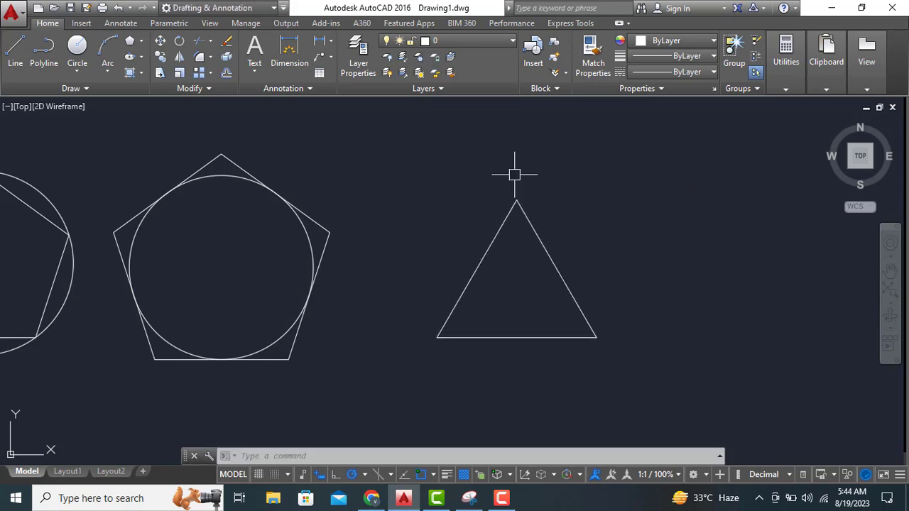
Draw an 8-sided polygon to the right of the triangle, Inscribed in circle with a radius of 10.
middle_click_drag(541, 154, 227, 151)
left_click(129, 41)
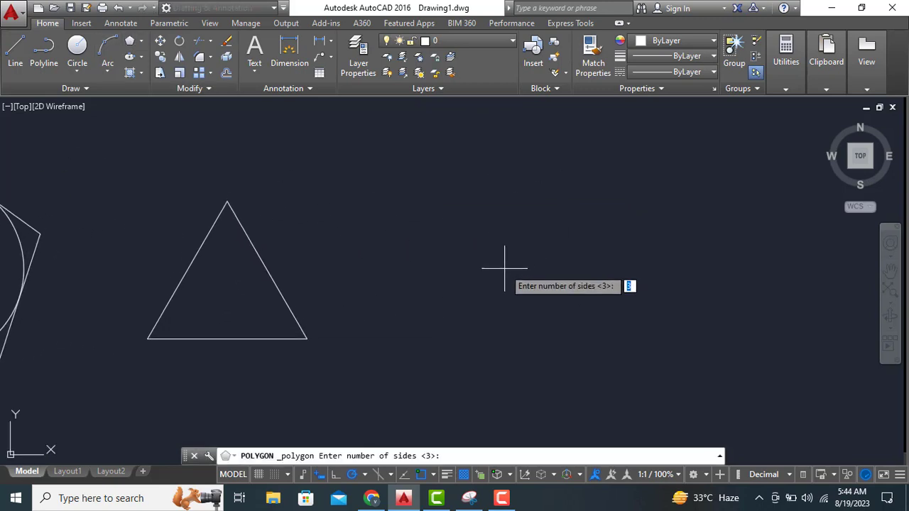
type("8")
key("Return")
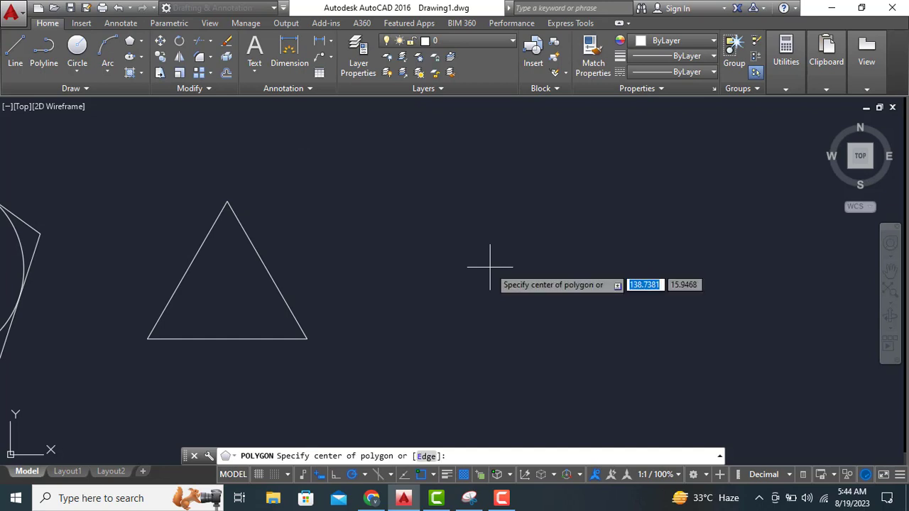
left_click(527, 279)
left_click(581, 314)
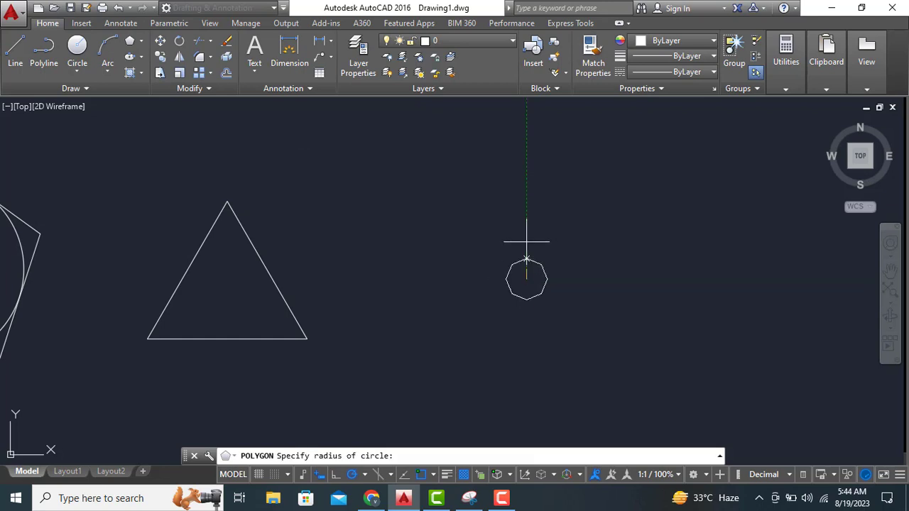
type("10")
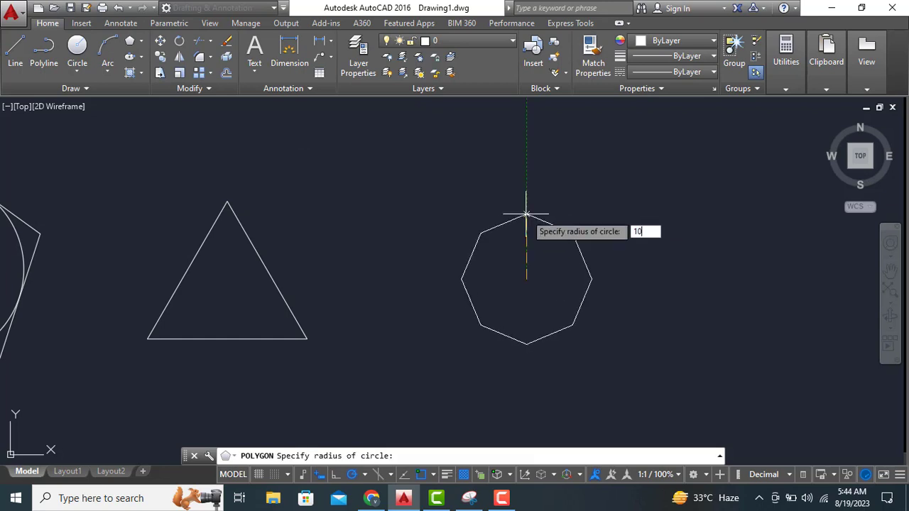
key("Return")
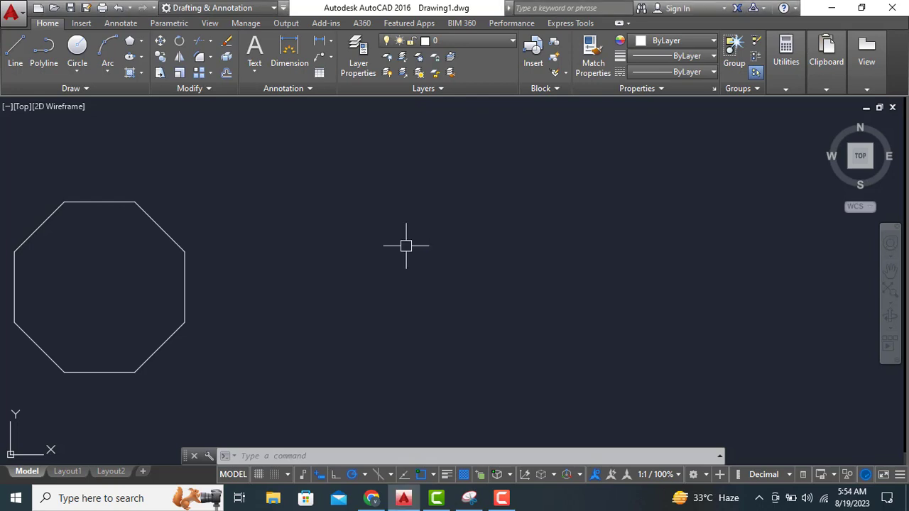
type("ell")
key("Return")
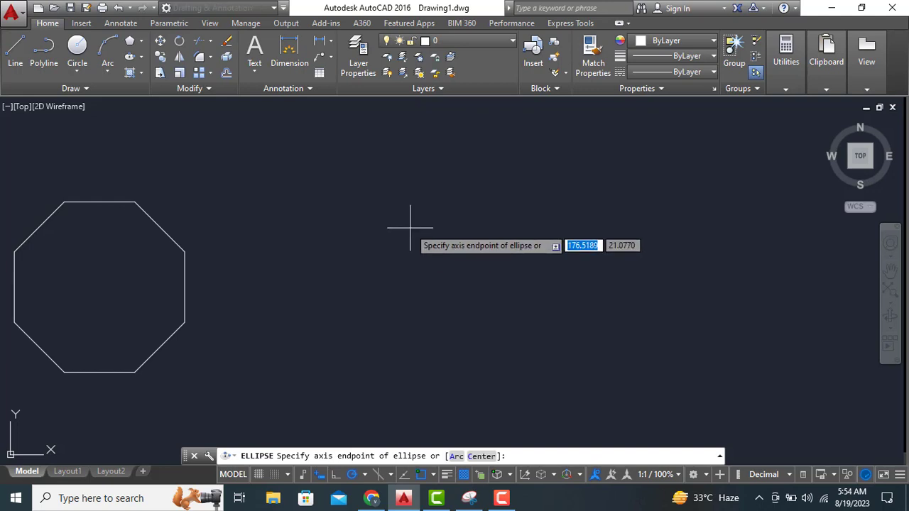
key("Escape")
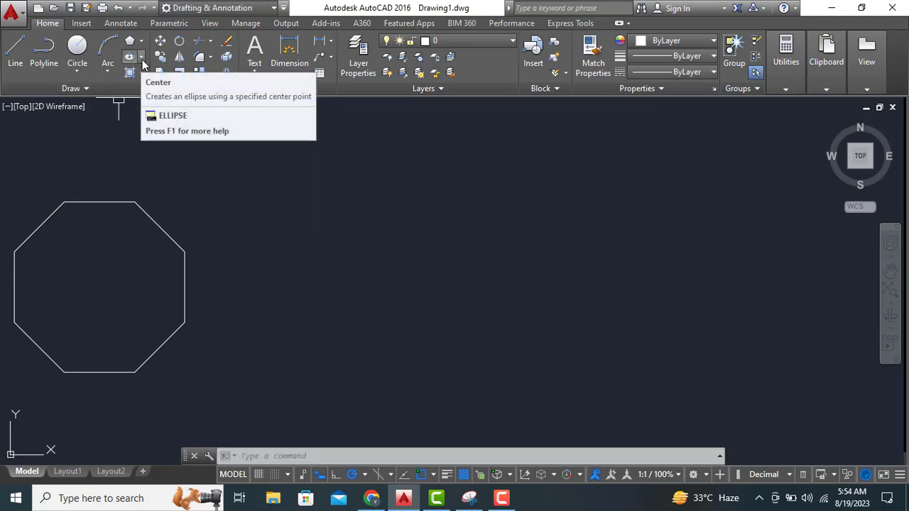
Draw an ellipse right of the octagon with the Center method, using a horizontal half-axis of 15 and a vertical half-axis of 6.
left_click(142, 56)
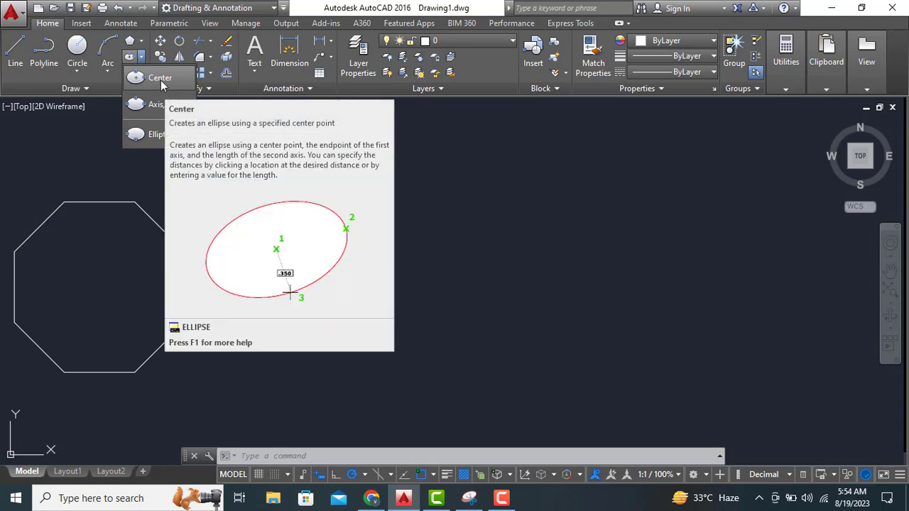
left_click(160, 79)
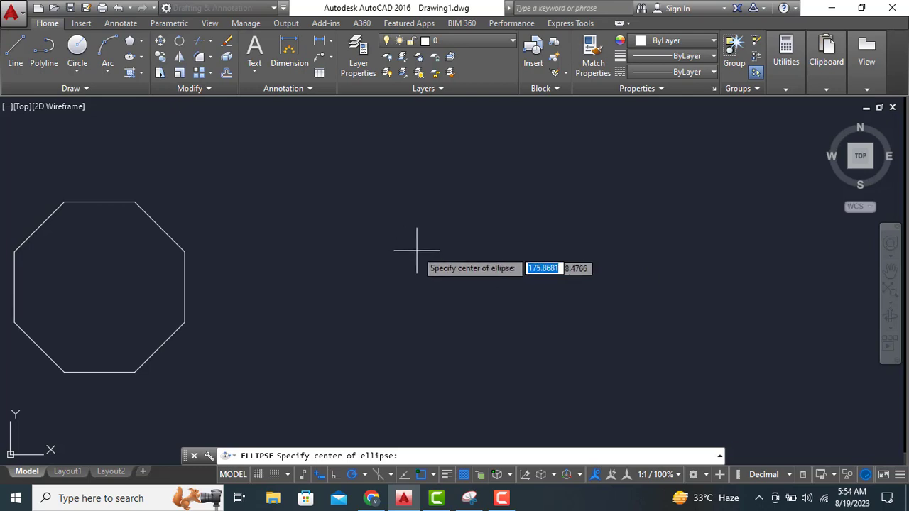
left_click(424, 274)
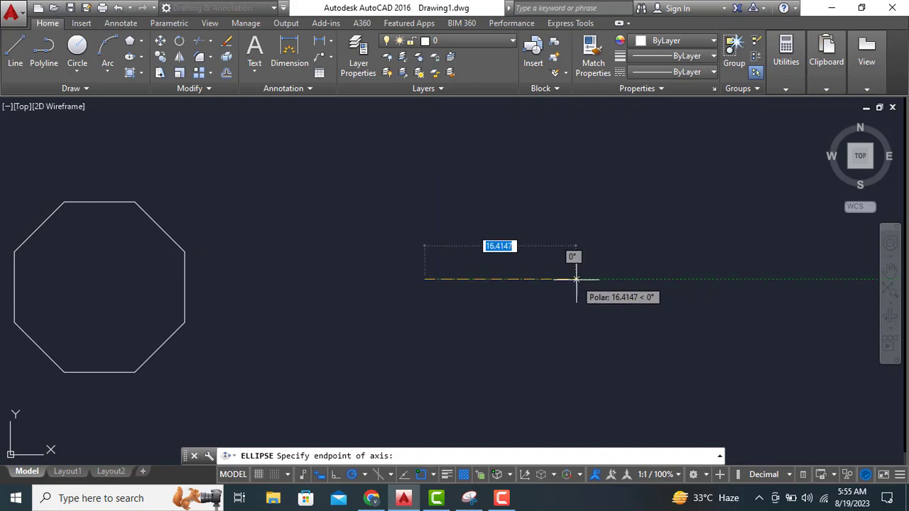
type("15")
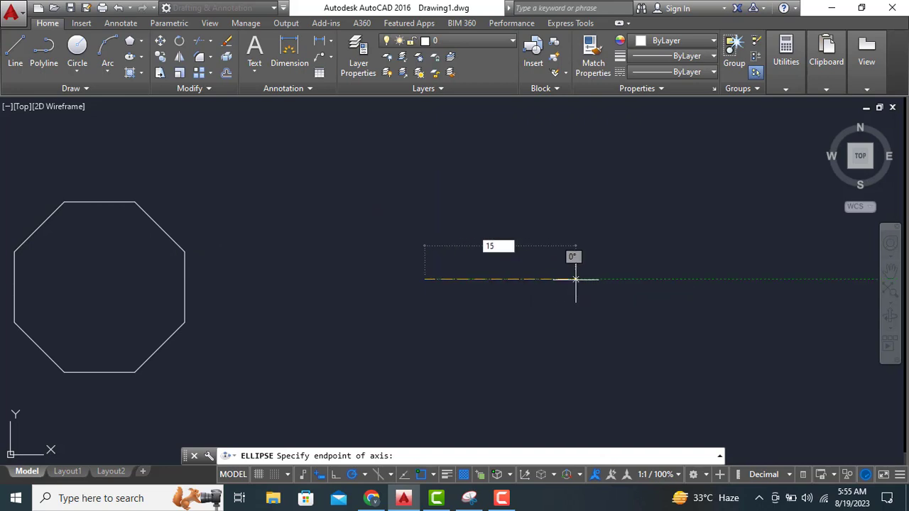
key("Return")
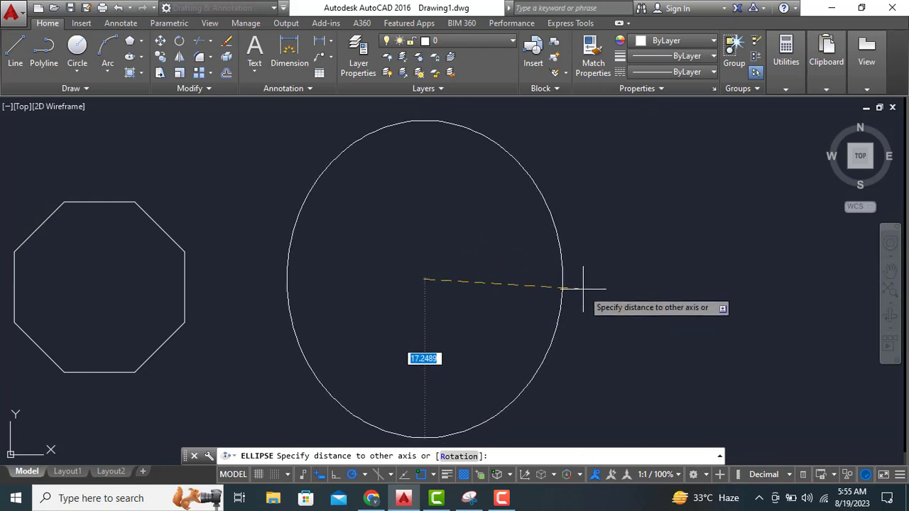
left_click(544, 289)
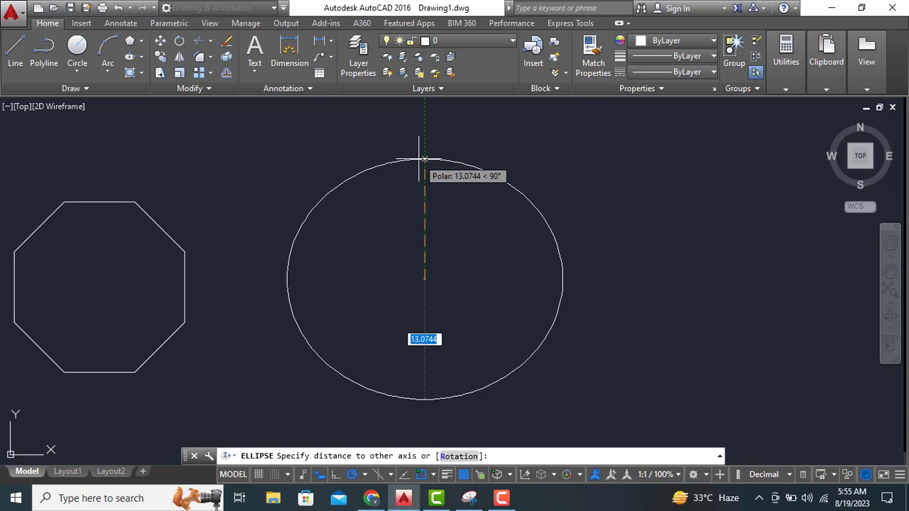
type("6")
key("Return")
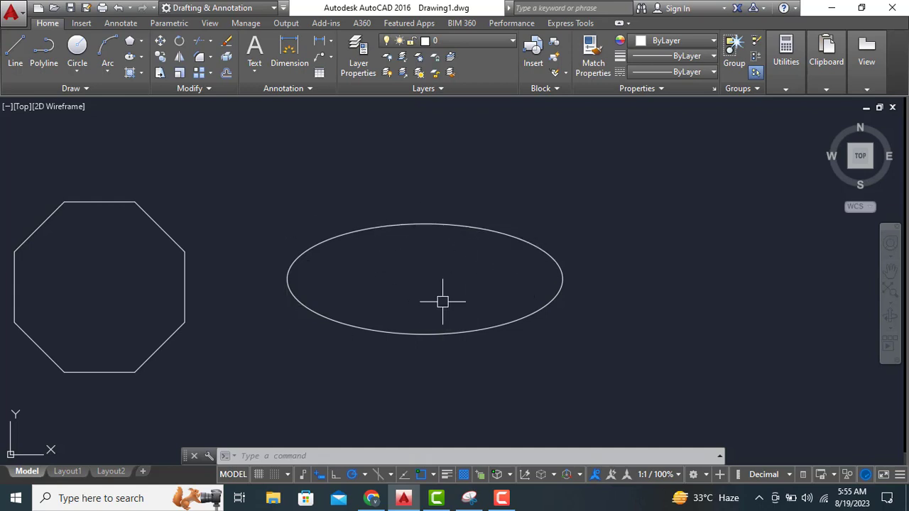
Draw a second ellipse right of the first with the Axis, End method, using a horizontal axis of 30 and other-axis distance of 6.
middle_click_drag(454, 302, 225, 292)
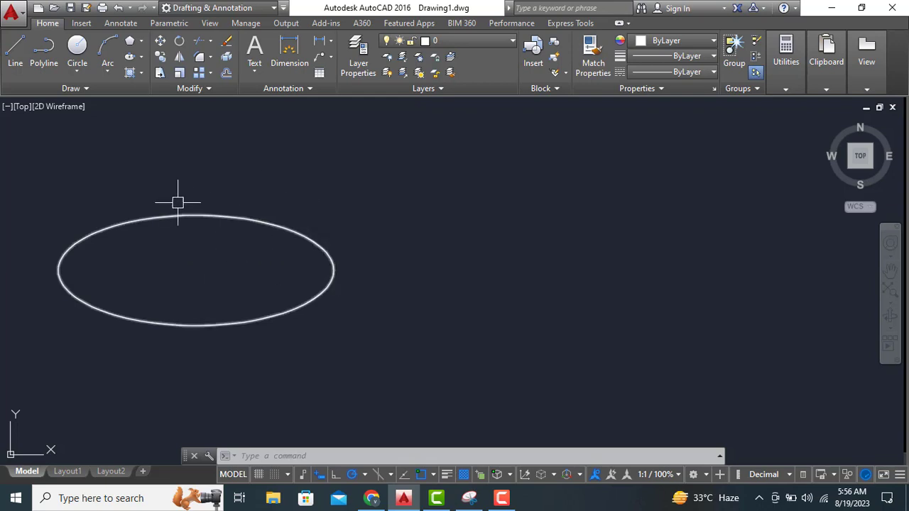
left_click(141, 57)
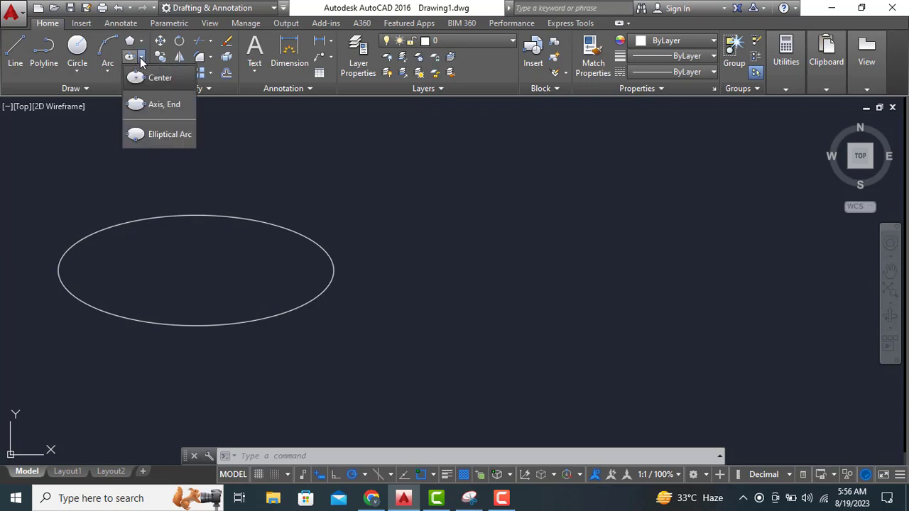
left_click(171, 107)
middle_click_drag(433, 276, 205, 280)
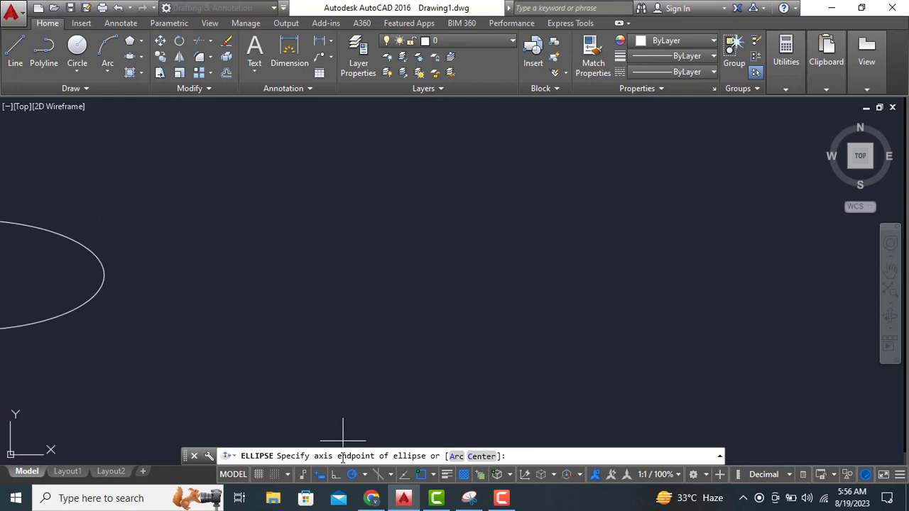
left_click(283, 274)
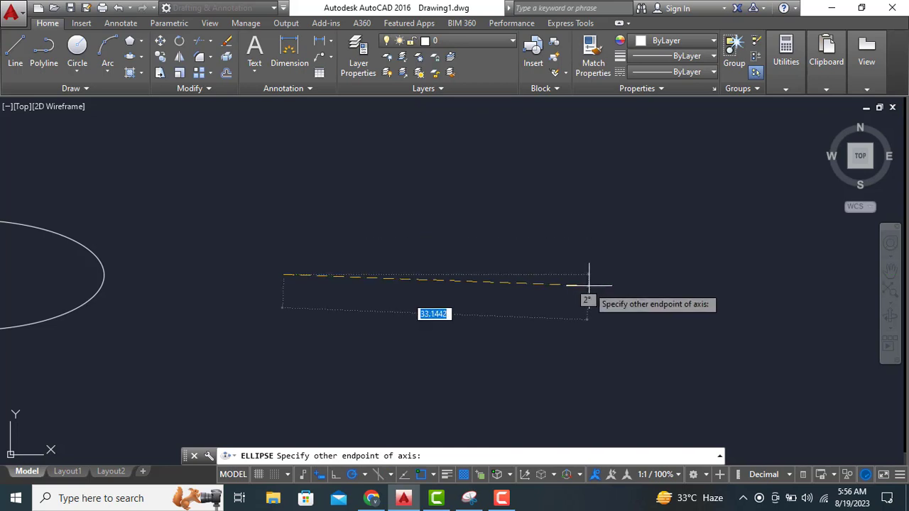
type("30")
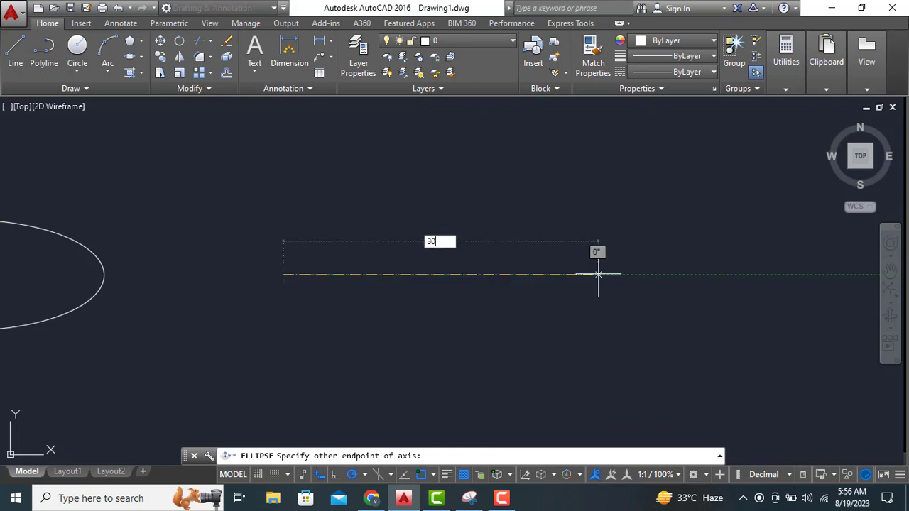
key("Return")
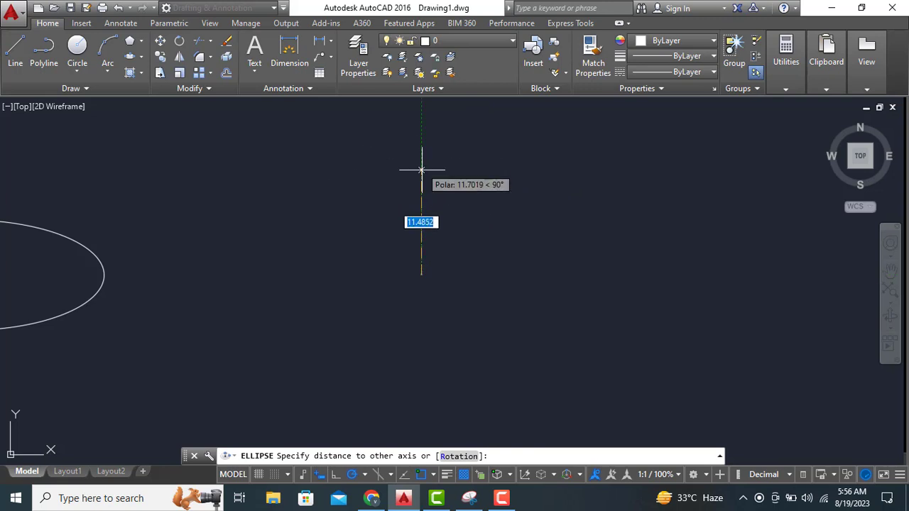
type("6")
key("Return")
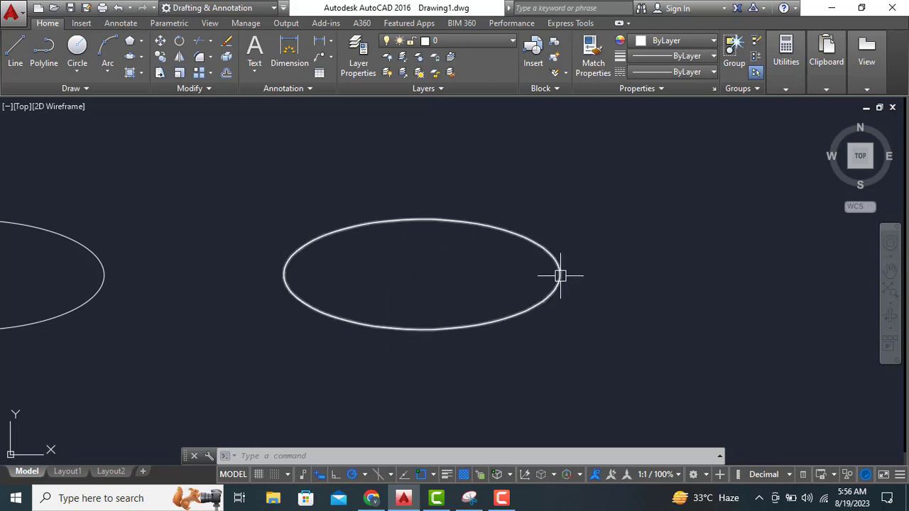
Add a linear dimension above the second ellipse across its full horizontal axis and inspect it.
left_click(317, 42)
left_click(284, 274)
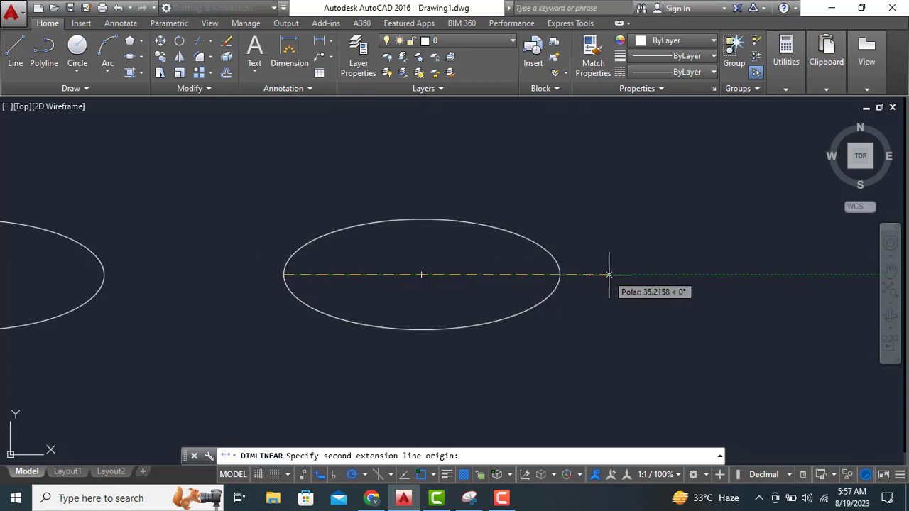
left_click(559, 274)
left_click(450, 202)
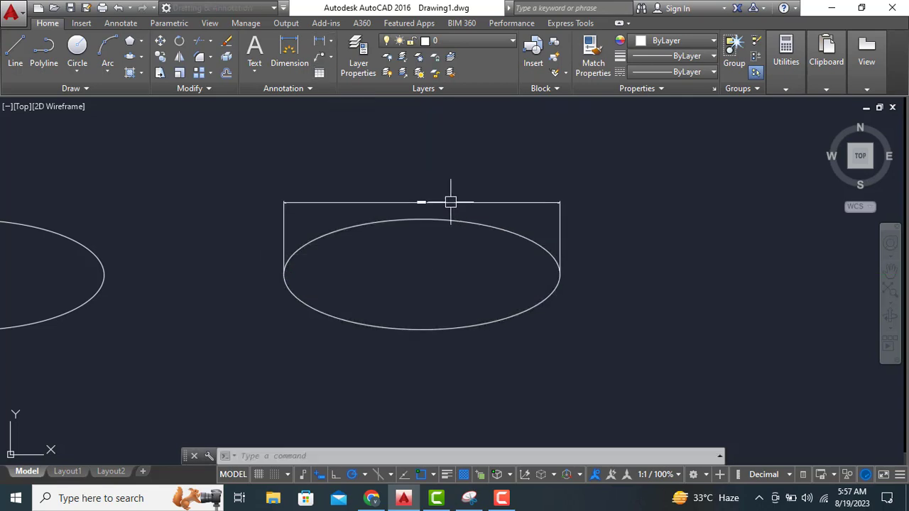
scroll(426, 199, "up", 5)
scroll(416, 234, "down", 7)
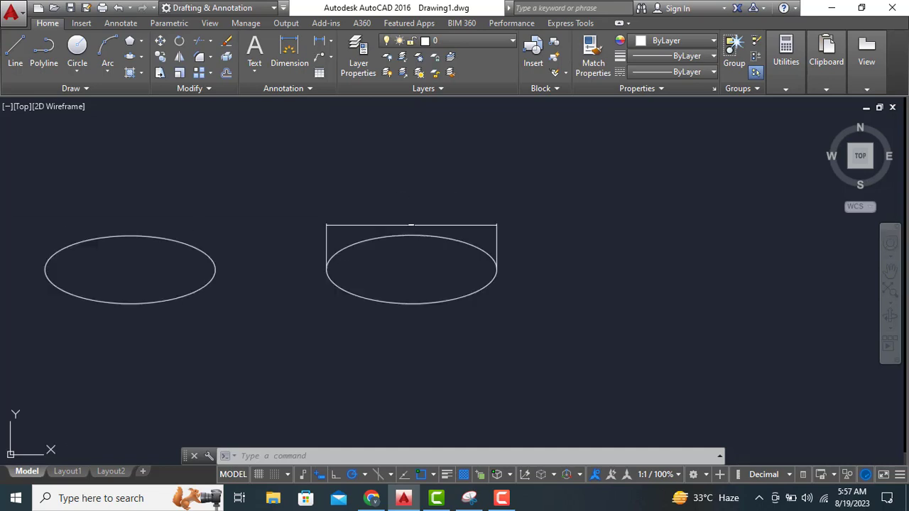
scroll(418, 235, "down", 2)
scroll(416, 235, "up", 6)
scroll(416, 235, "down", 4)
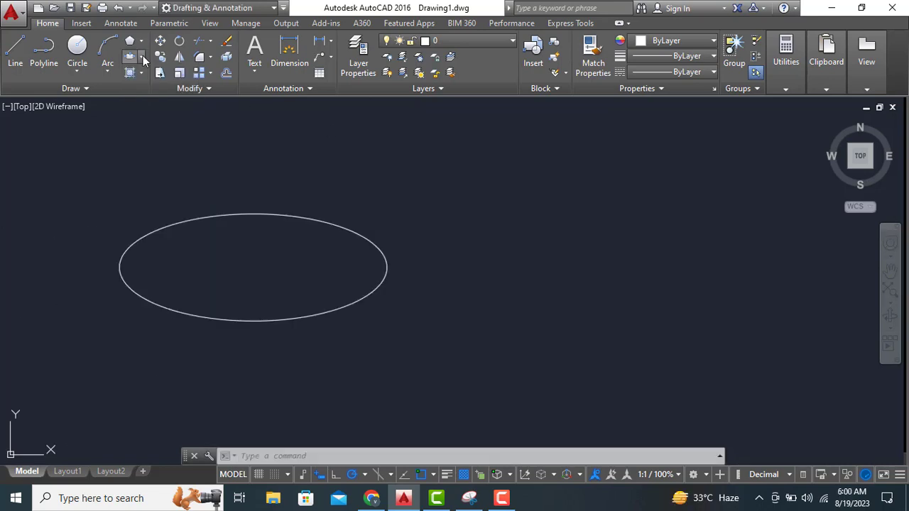
Draw an elliptical arc right of the second ellipse with the Arc option, horizontal axis 30, other-axis distance 6, running from just right of the top to the bottom centre.
left_click(141, 56)
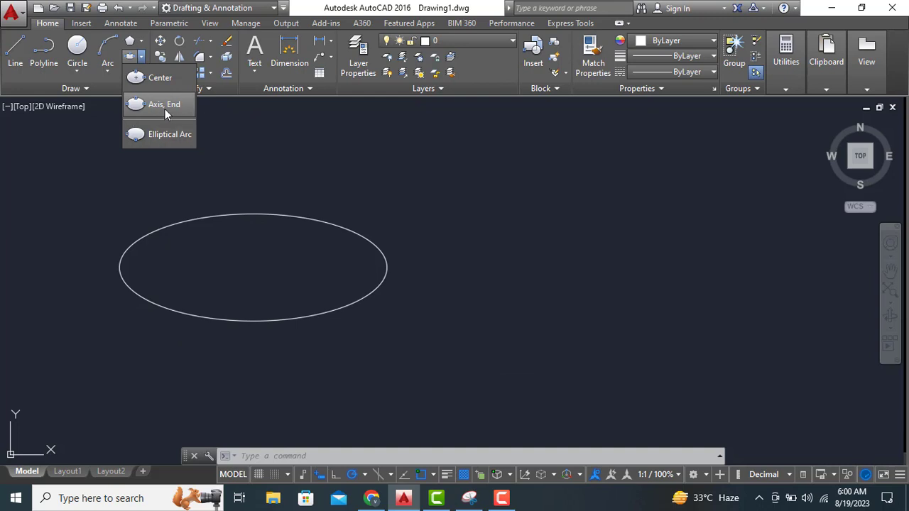
left_click(159, 105)
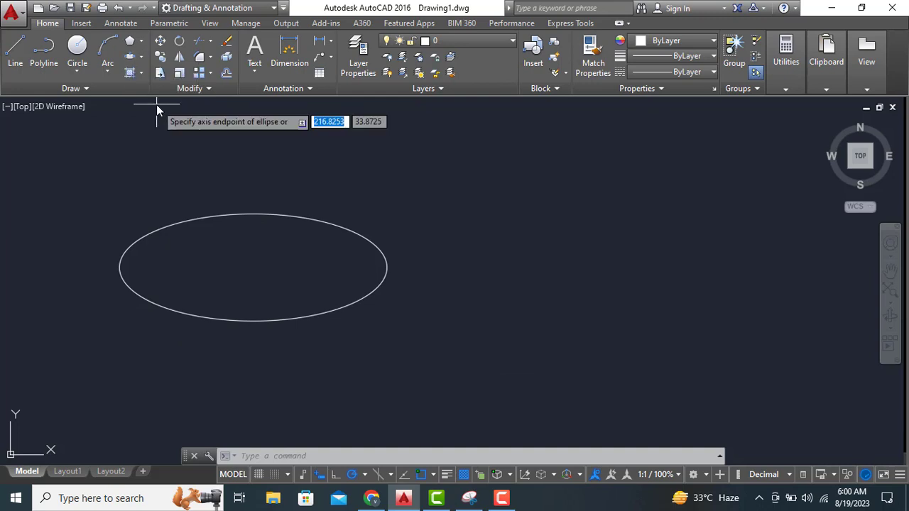
middle_click_drag(508, 268, 403, 273)
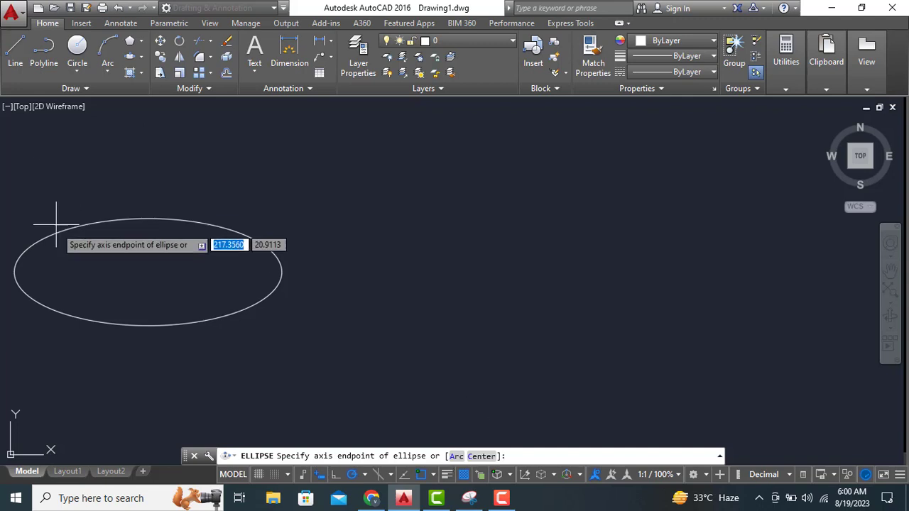
left_click(455, 457)
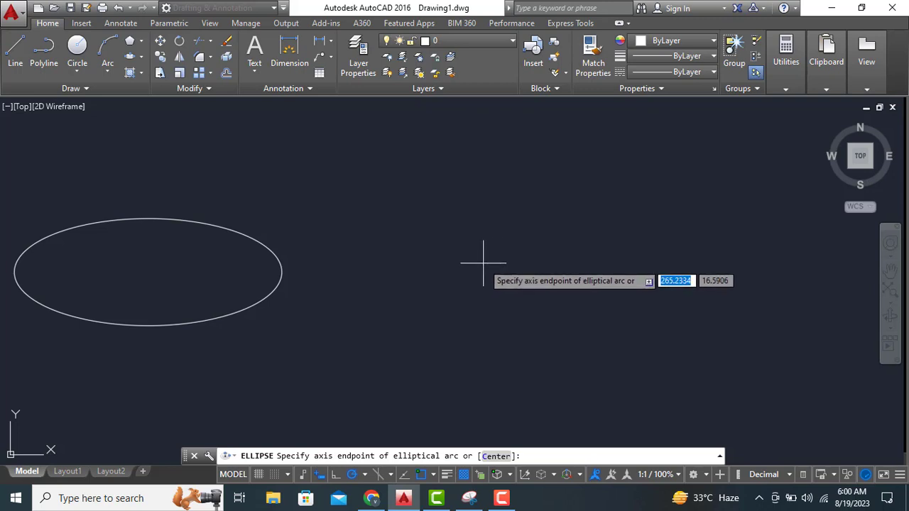
left_click(461, 271)
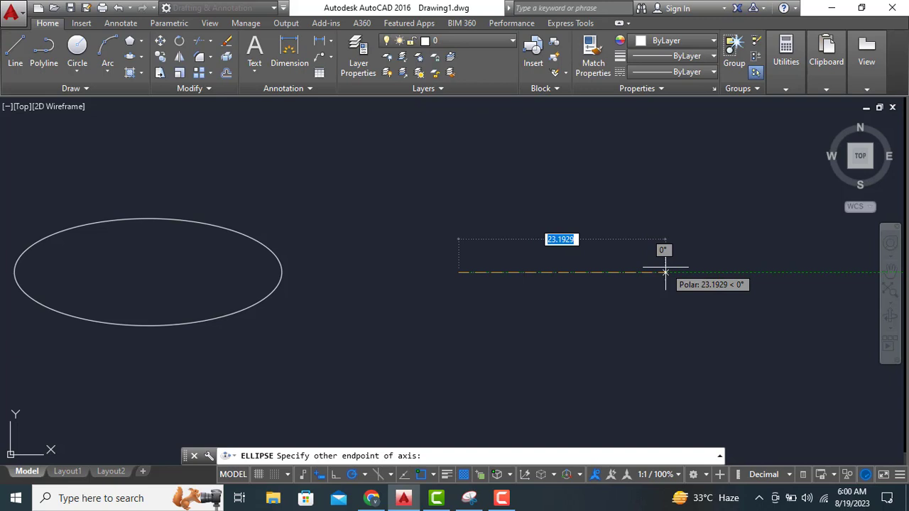
middle_click_drag(663, 267, 572, 267)
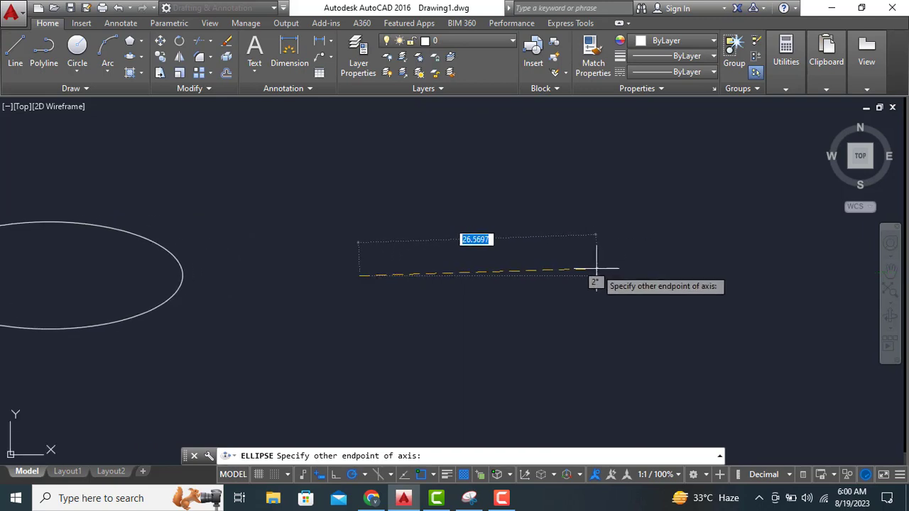
type("30")
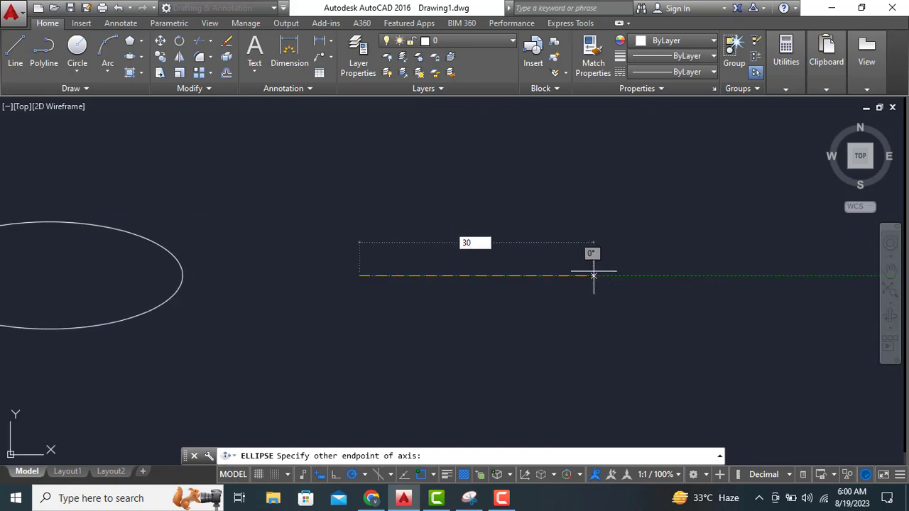
key("Return")
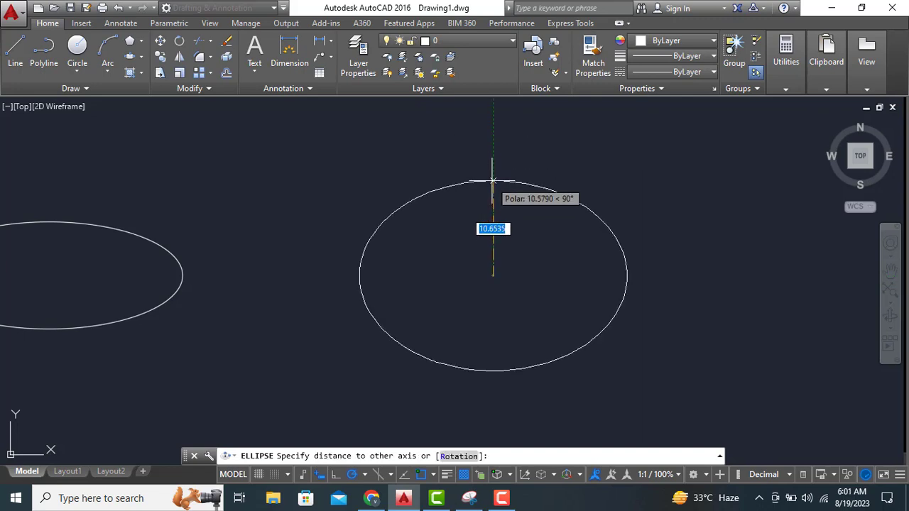
type("6")
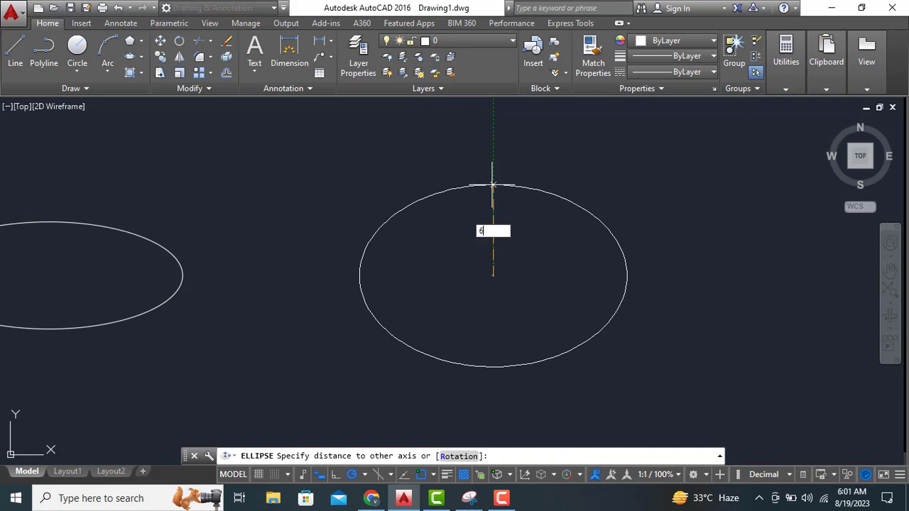
key("Return")
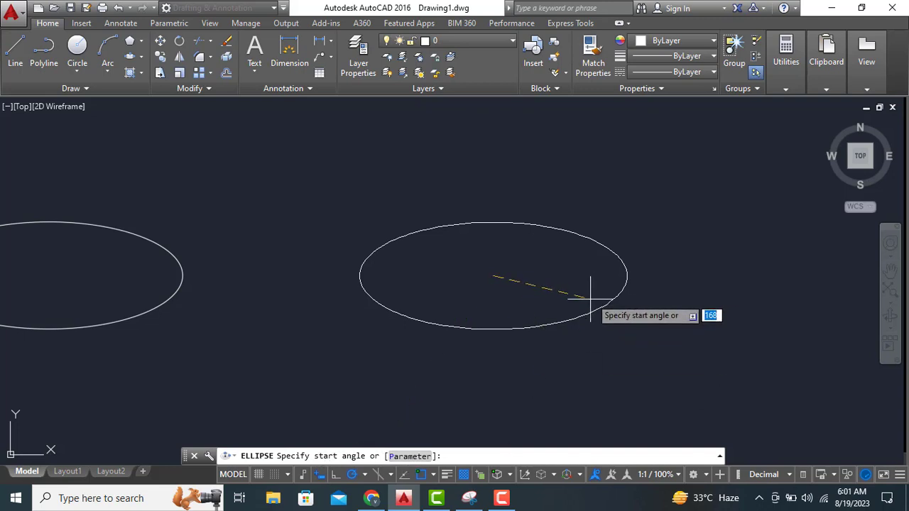
left_click(530, 224)
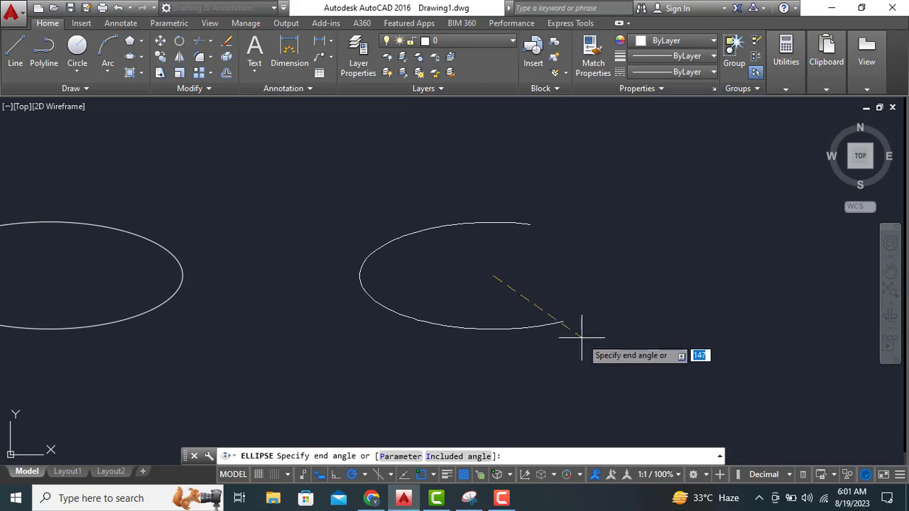
left_click(494, 331)
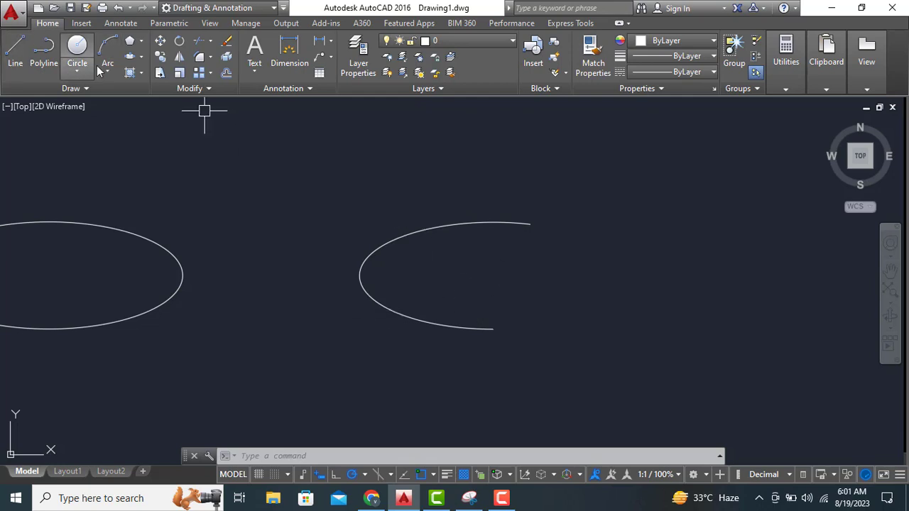
Draw a second elliptical arc right of the first, with other-axis distance about 6.18, using Parameter from the top centre counter-clockwise to the lower right.
left_click(131, 61)
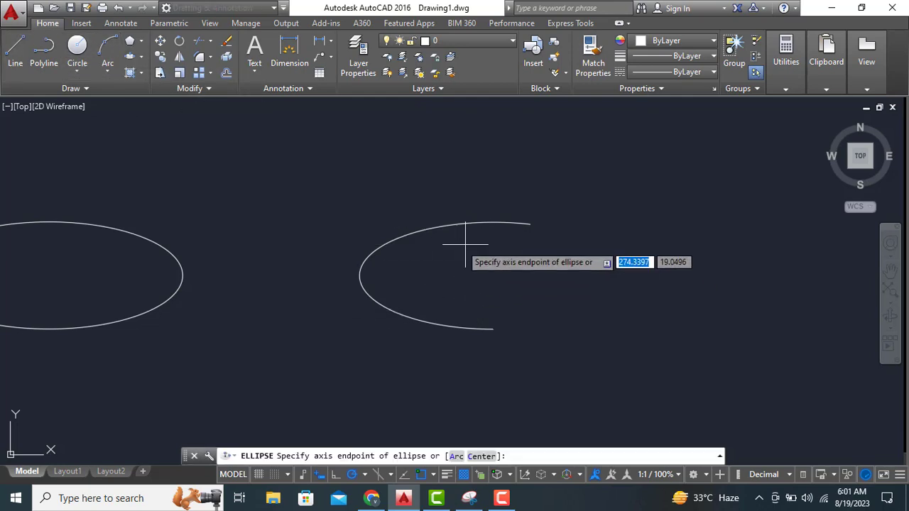
mouse_move(450, 252)
middle_mouse_down()
mouse_move(139, 247)
mouse_move(120, 228)
middle_mouse_up()
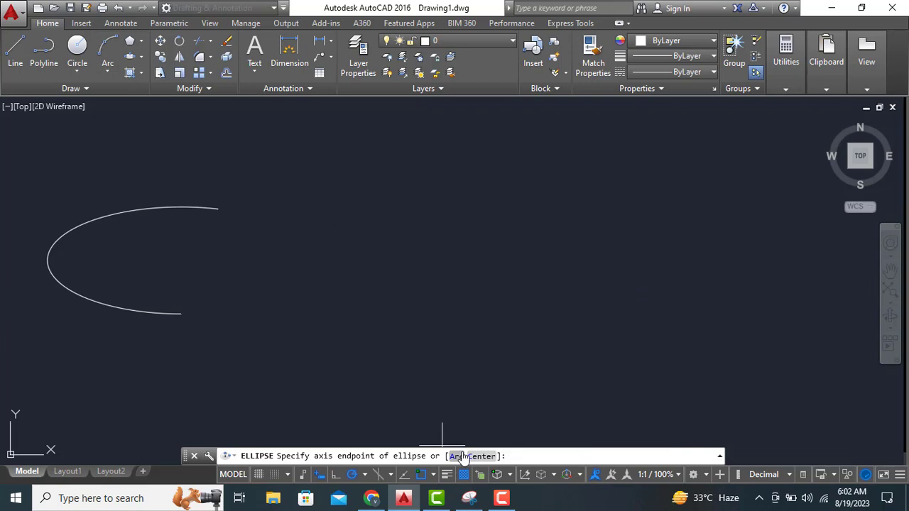
left_click(454, 457)
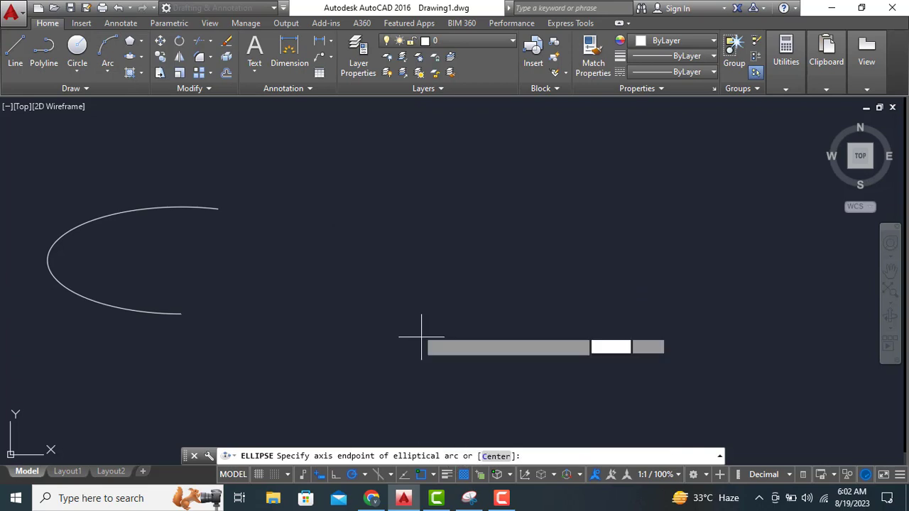
left_click(380, 262)
left_click(568, 262)
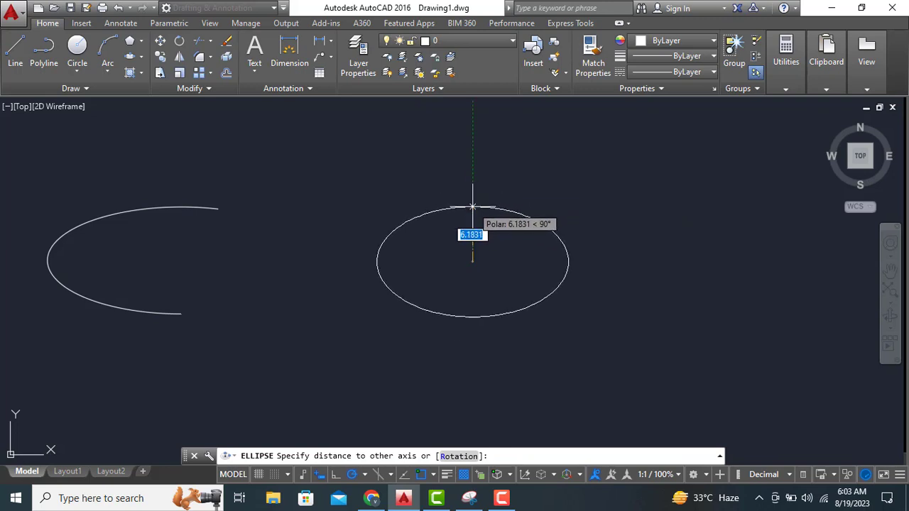
left_click(472, 207)
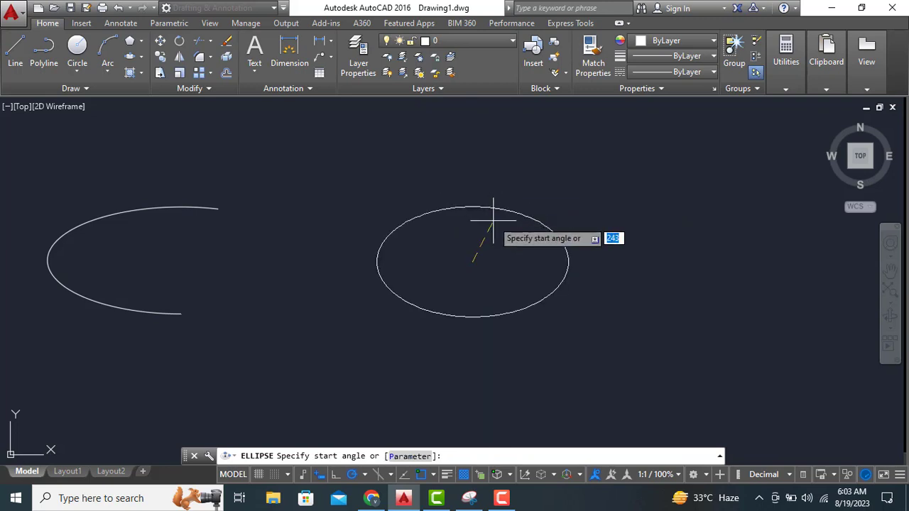
left_click(408, 456)
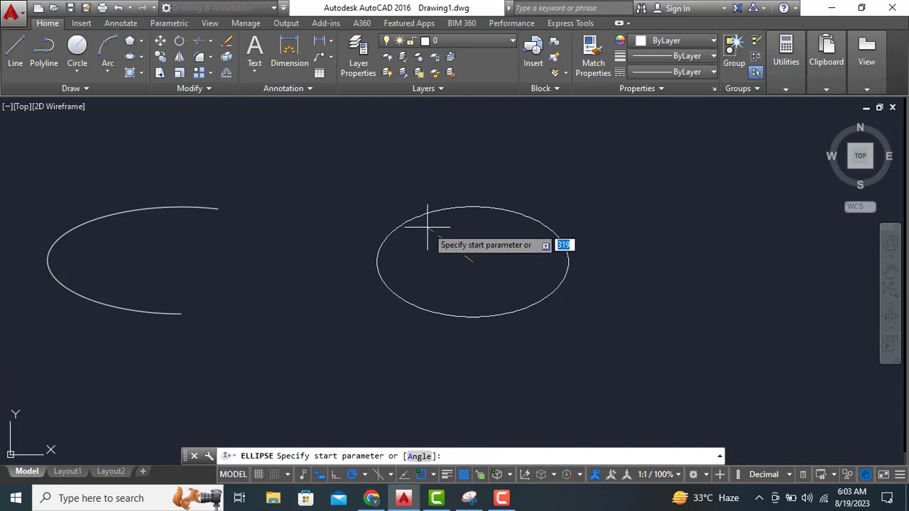
left_click(472, 206)
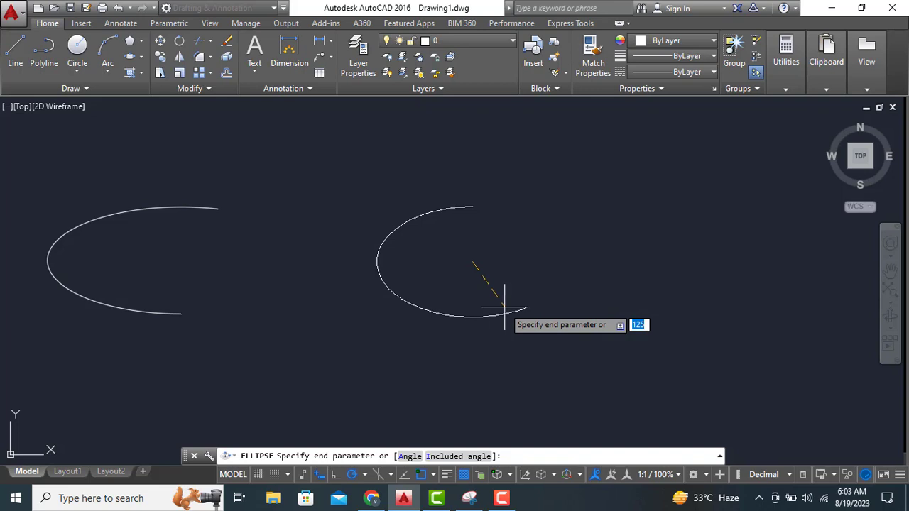
left_click(538, 277)
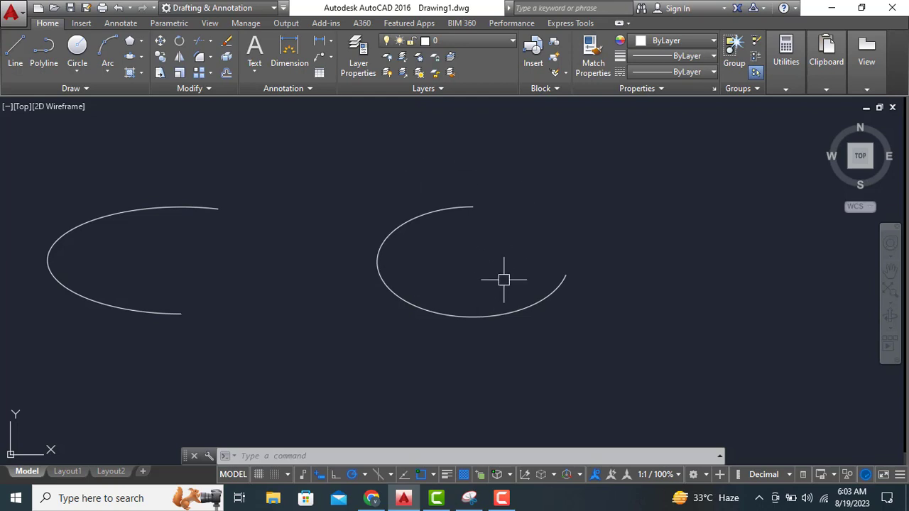
Draw a third elliptical arc right of the second with a horizontal first axis and the Rotation option, keeping the left half from top to bottom.
left_click(141, 57)
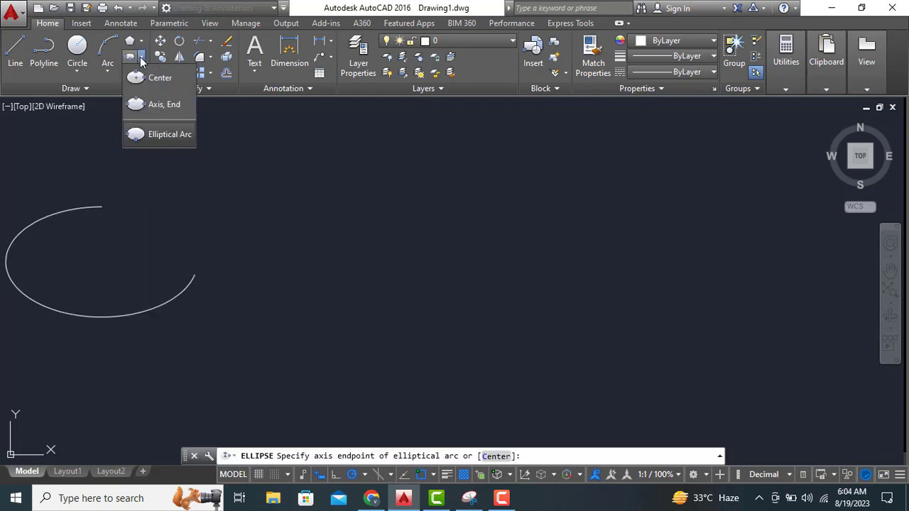
left_click(156, 135)
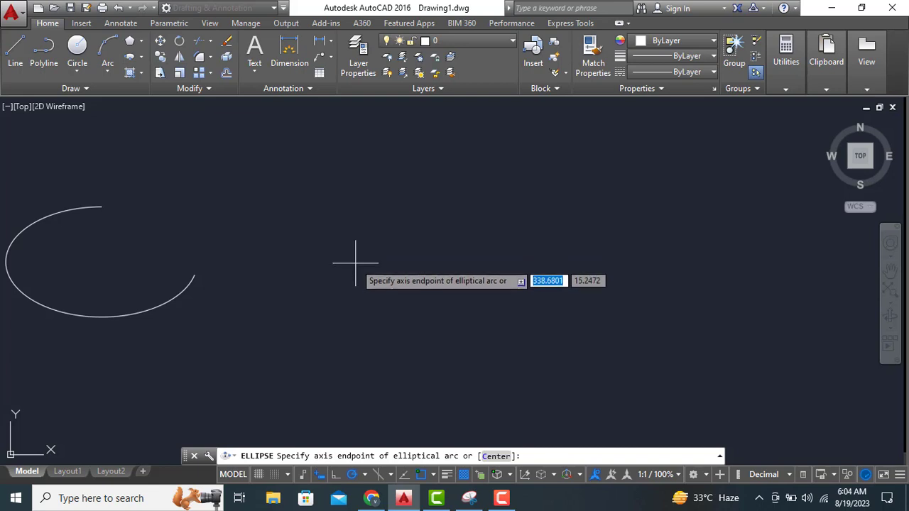
left_click(354, 263)
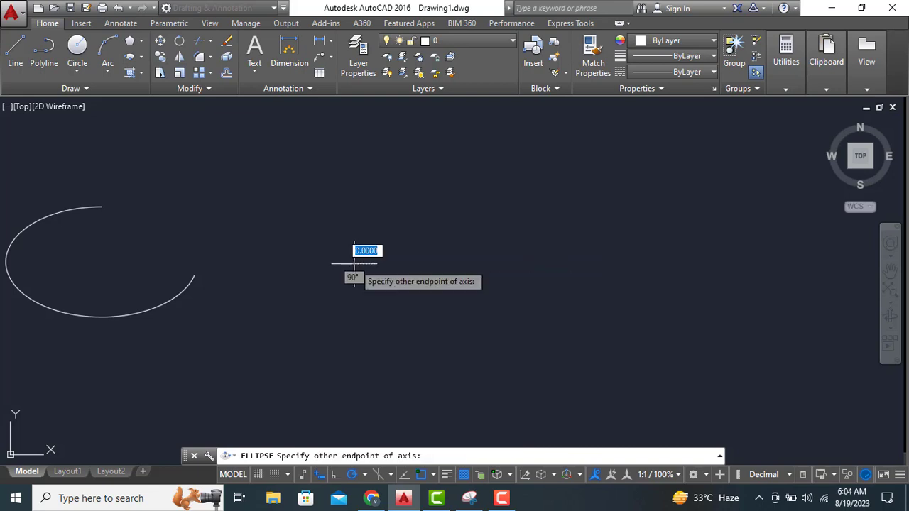
left_click(592, 263)
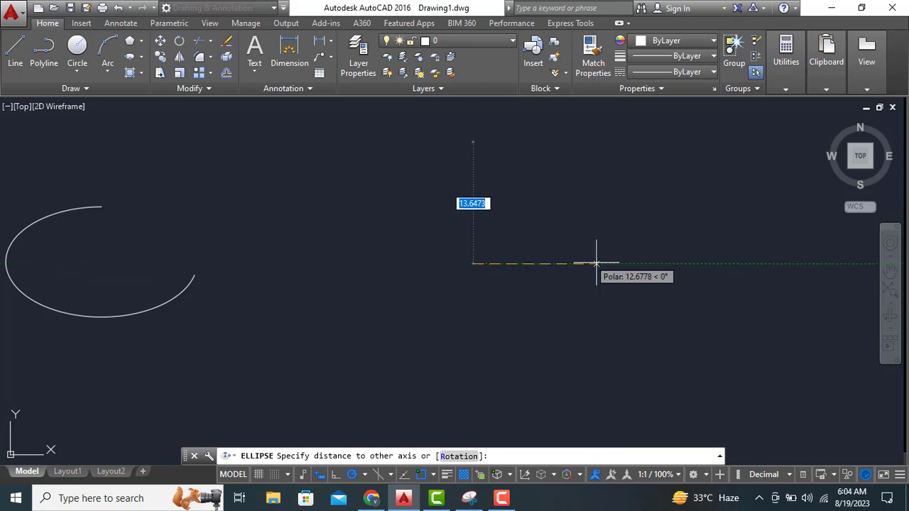
left_click(450, 460)
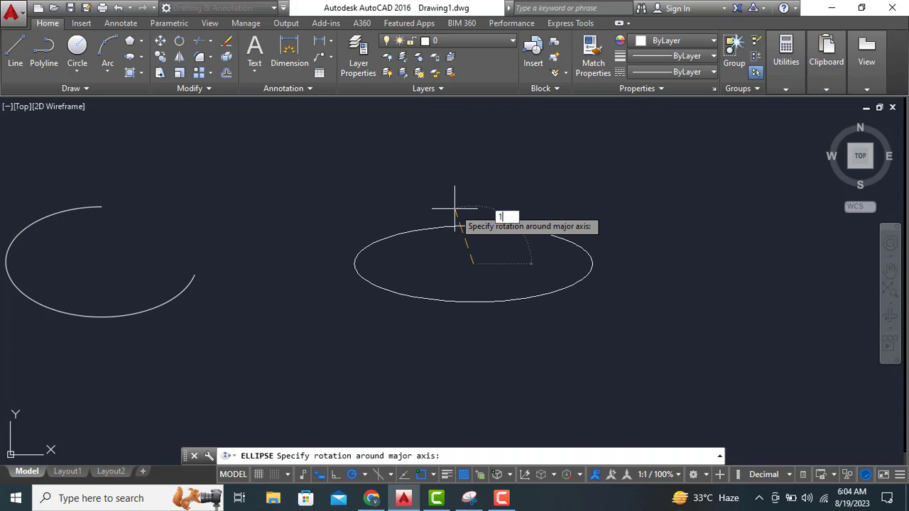
key("Return")
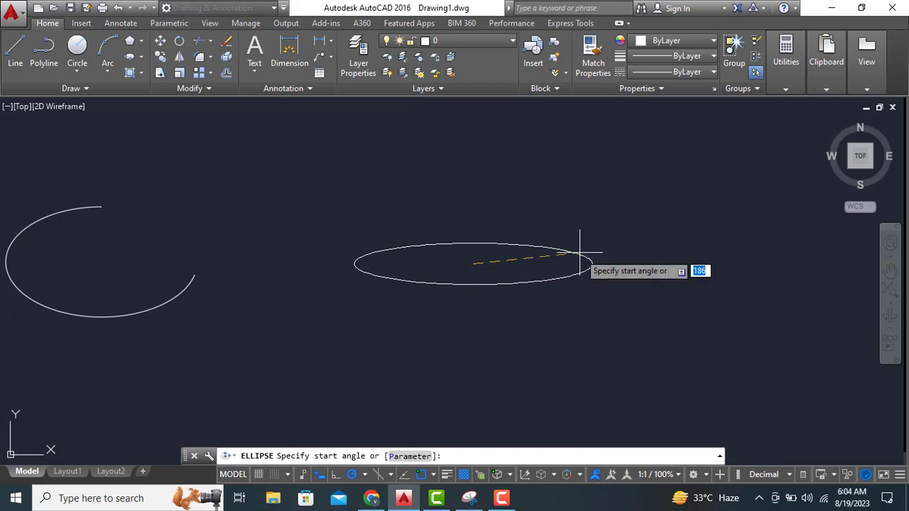
left_click(472, 186)
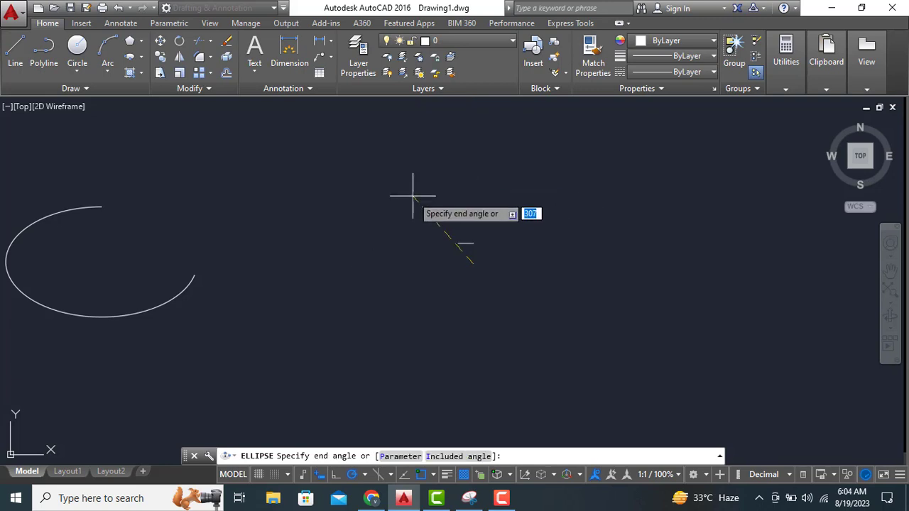
left_click(472, 300)
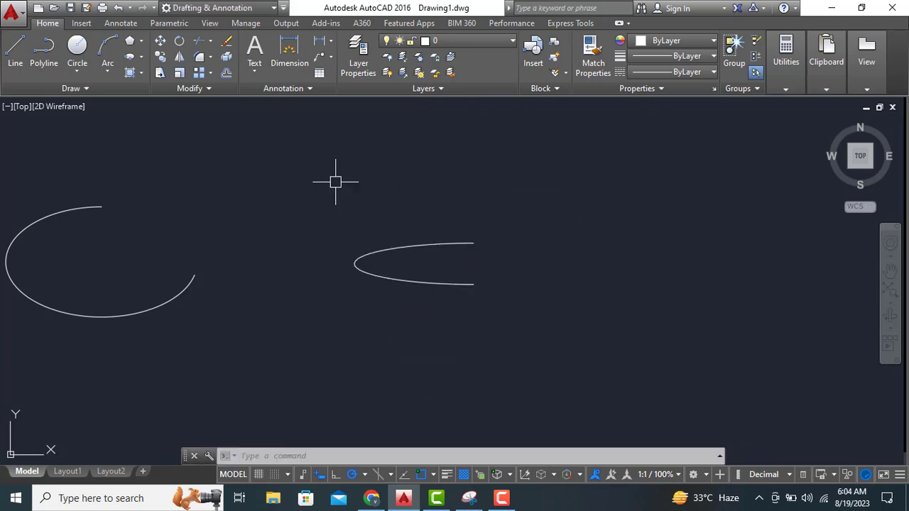
Review the description of the Elliptical Arc method.
left_click(140, 57)
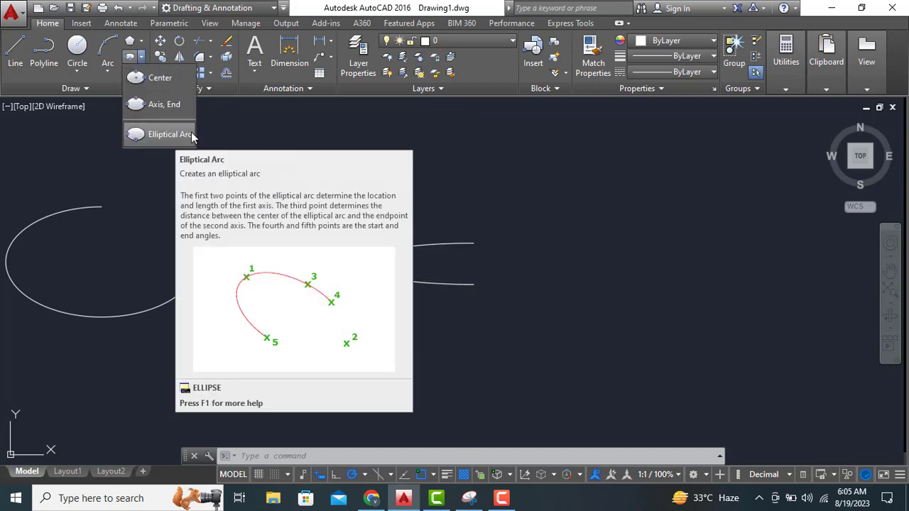